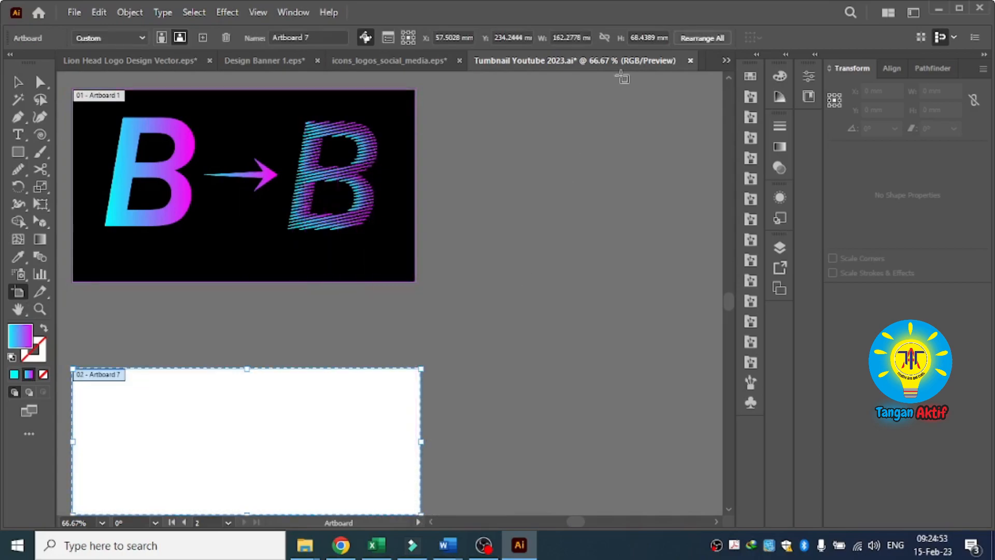
# Resize the blank lower artboard to 160 mm wide and 90 mm high, and leave artboard editing
pyautogui.click(580, 37)
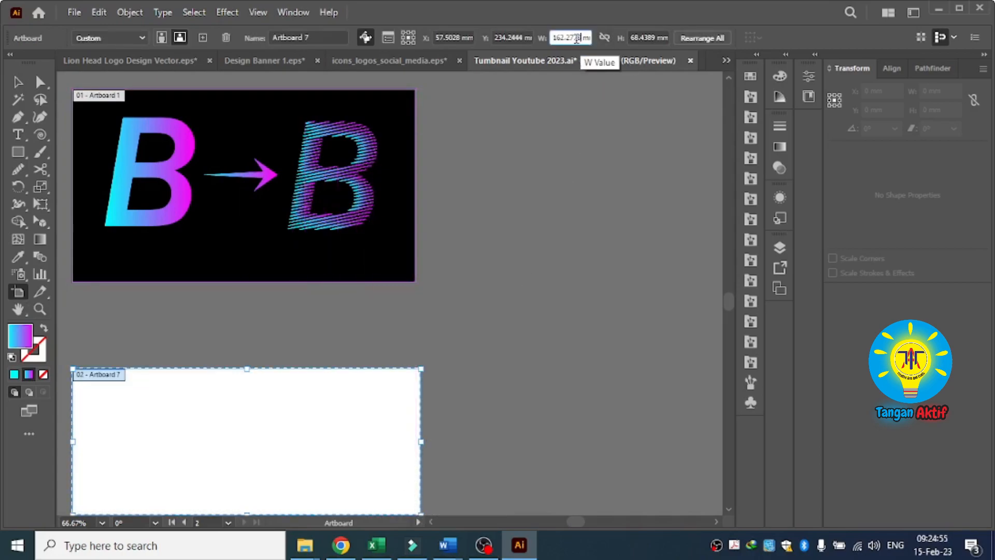
pyautogui.write('0')
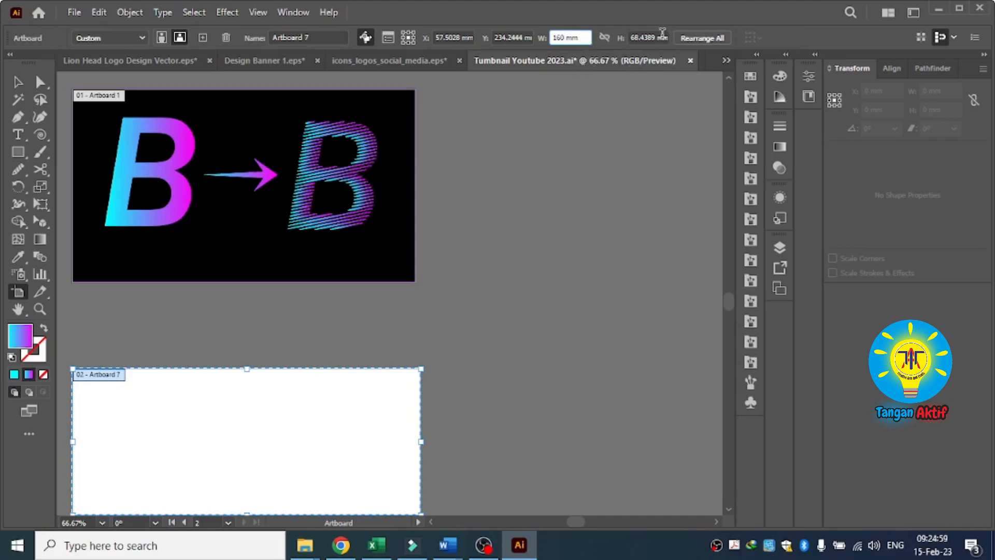
pyautogui.moveTo(654, 32); pyautogui.dragTo(637, 29)
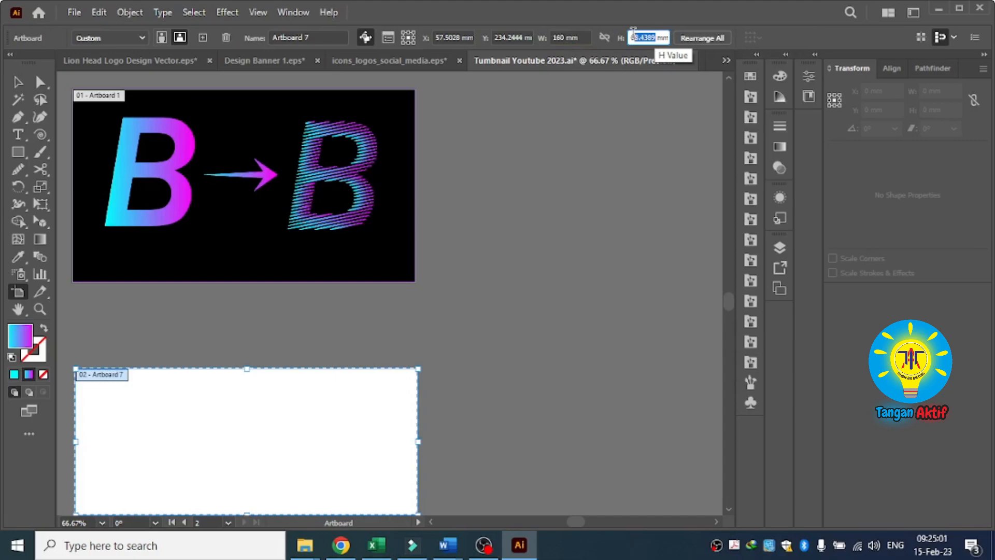
pyautogui.write('90')
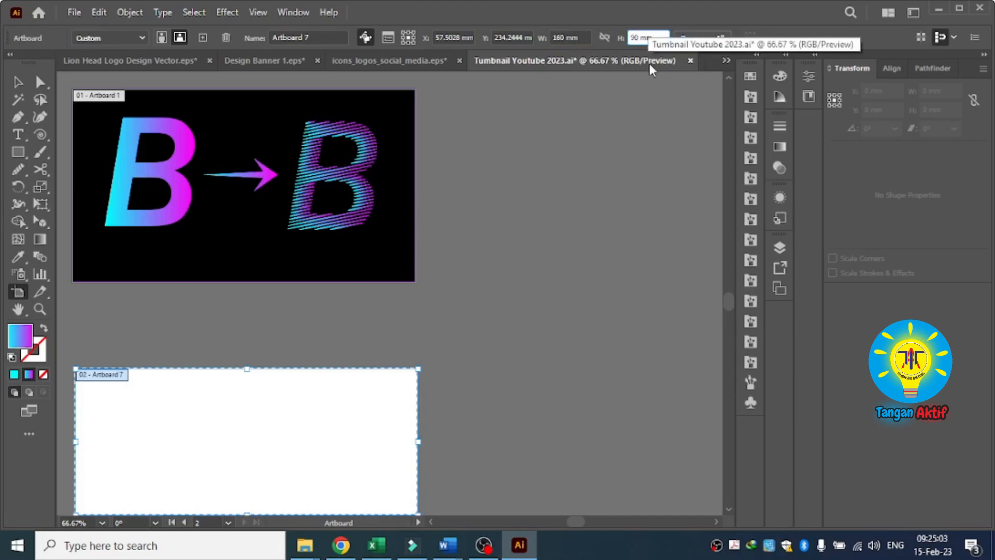
pyautogui.press('Return')
pyautogui.scroll(-1, 479, 357)
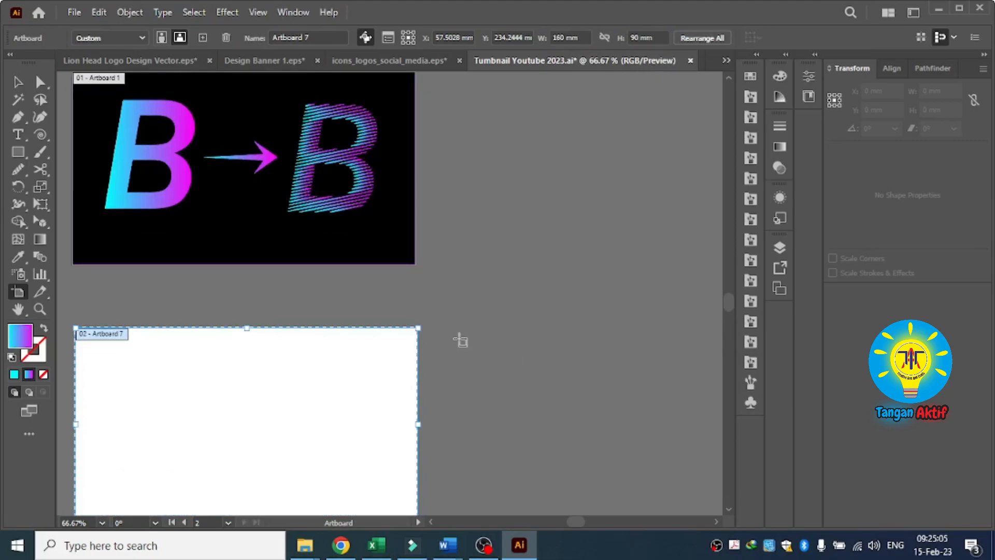
pyautogui.scroll(-1, 460, 341)
pyautogui.click(18, 81)
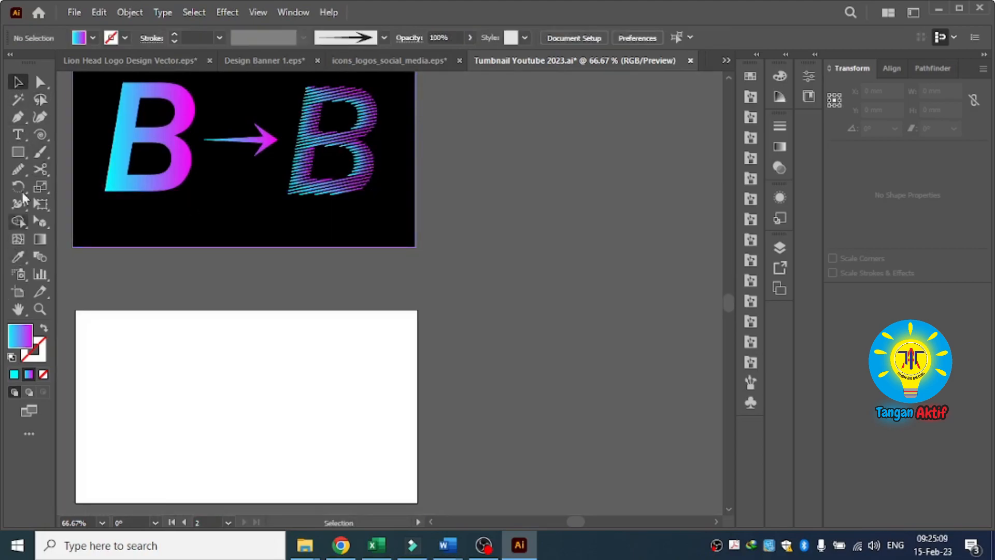
# Add a text object with the letter B on the blank lower artboard
pyautogui.click(17, 134)
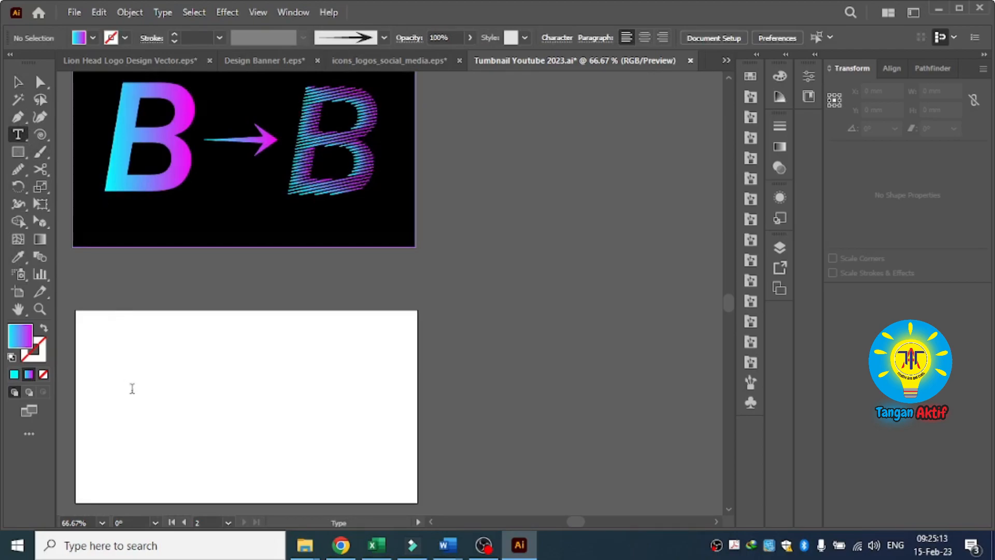
pyautogui.click(149, 378)
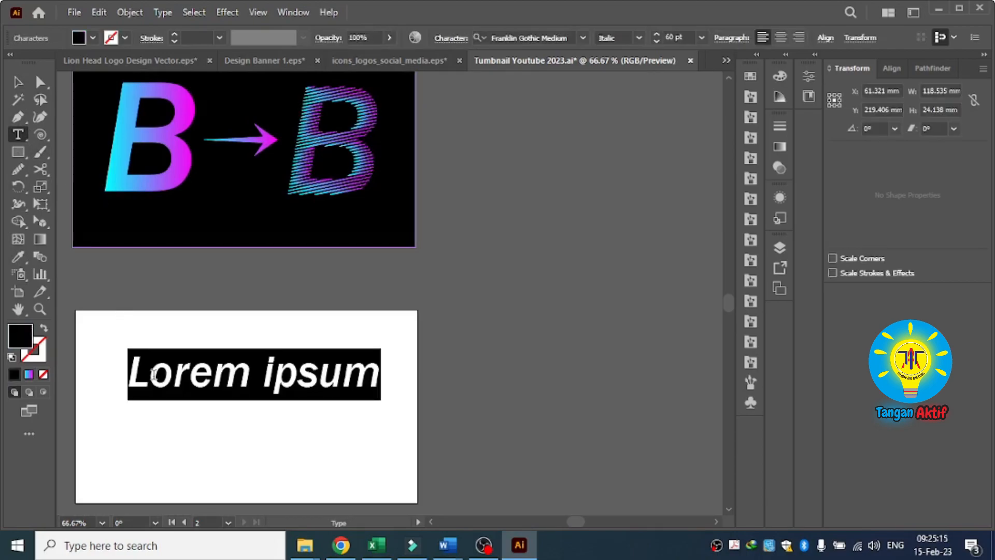
pyautogui.write('B')
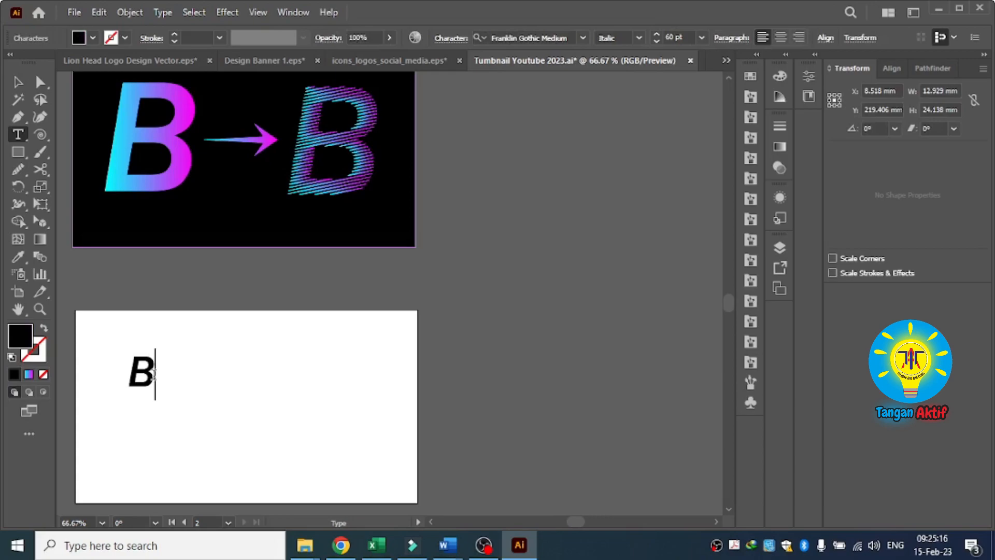
# Expand the B text into outlines with the Object and Fill options
pyautogui.click(19, 82)
pyautogui.click(130, 12)
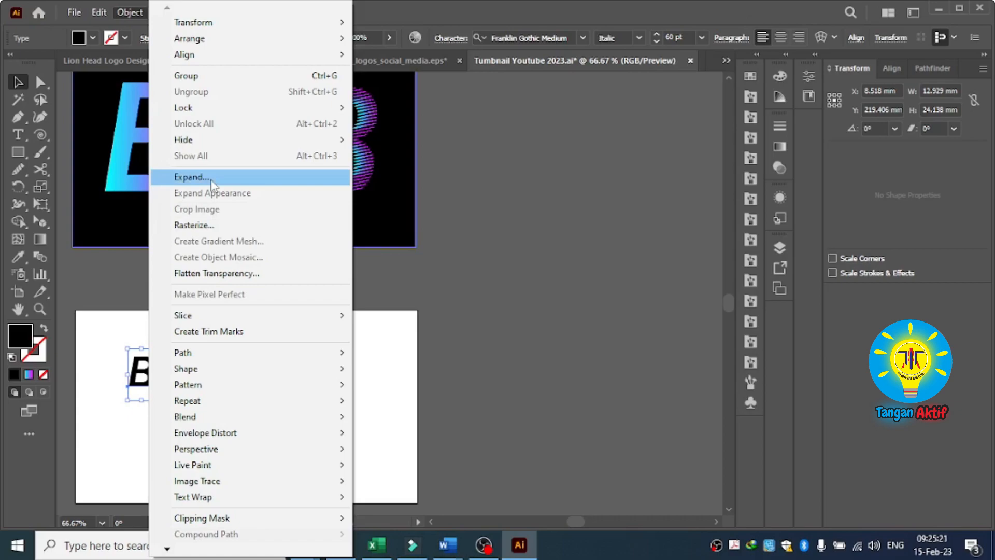
pyautogui.click(211, 178)
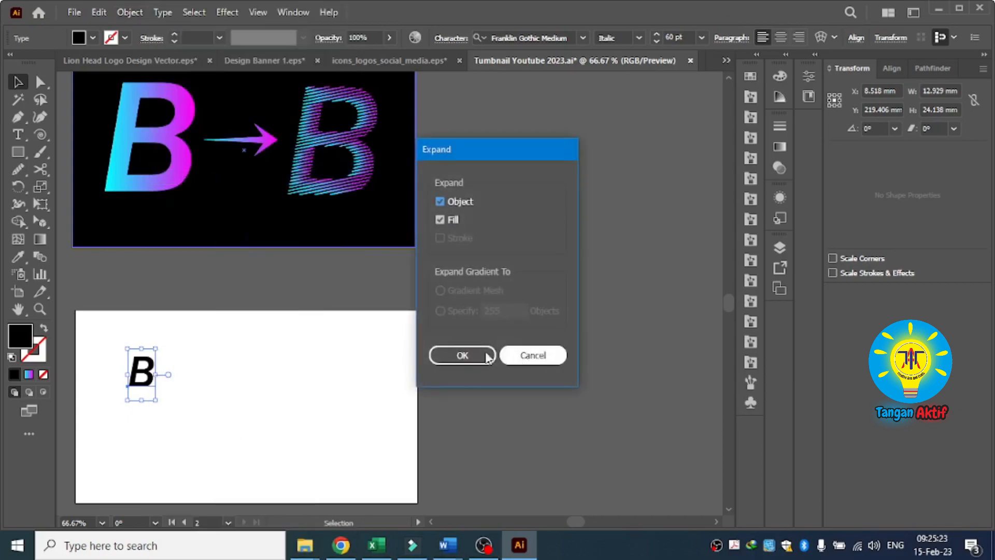
pyautogui.click(473, 356)
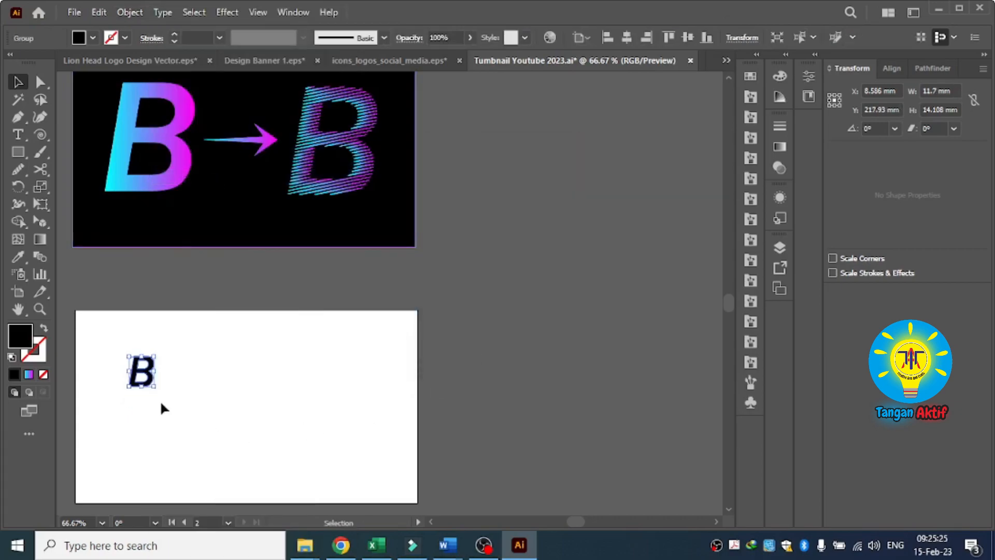
# Enlarge the expanded B to about 42 by 51 mm and shift it slightly toward the artboard's left edge
pyautogui.moveTo(187, 434); pyautogui.dragTo(227, 466)
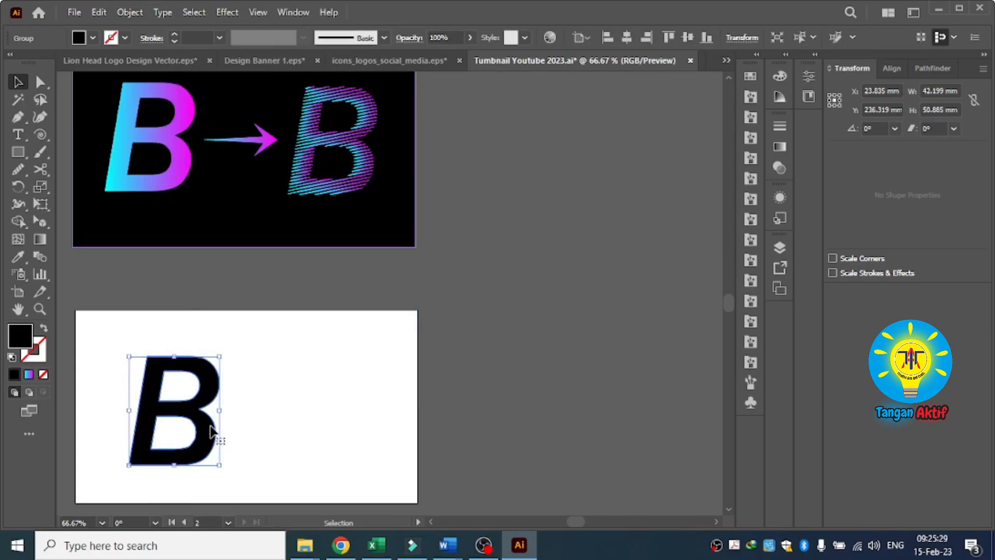
pyautogui.moveTo(212, 432); pyautogui.dragTo(199, 431)
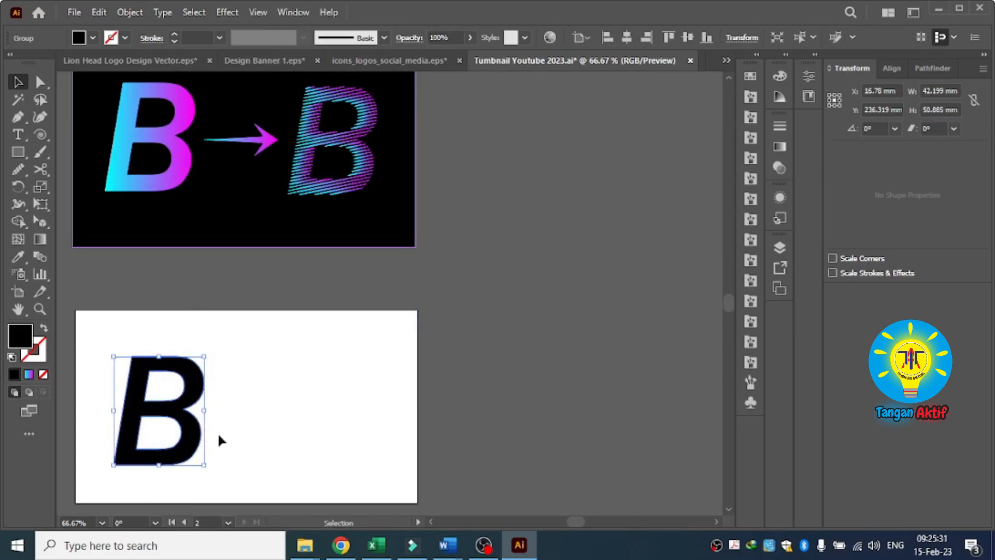
# With nothing selected, set the drawing style to no fill and a blue 2 pt stroke
pyautogui.scroll(-3, 258, 443)
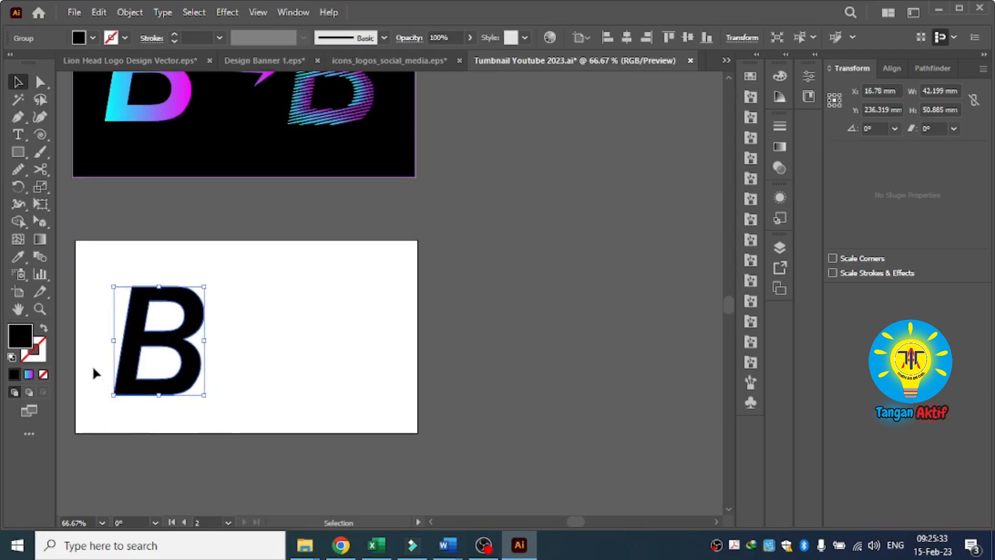
pyautogui.scroll(1, 94, 365)
pyautogui.scroll(1, 96, 367)
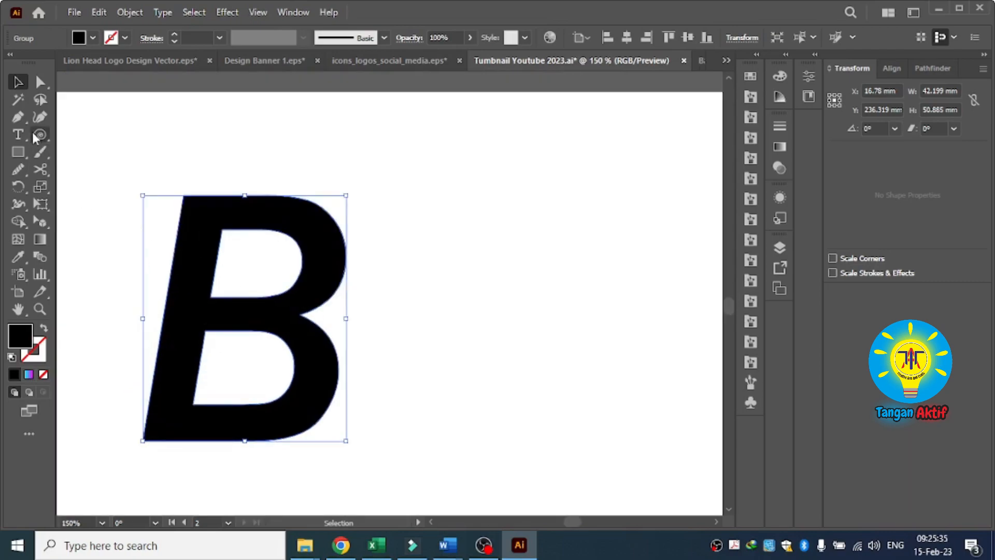
pyautogui.click(79, 139)
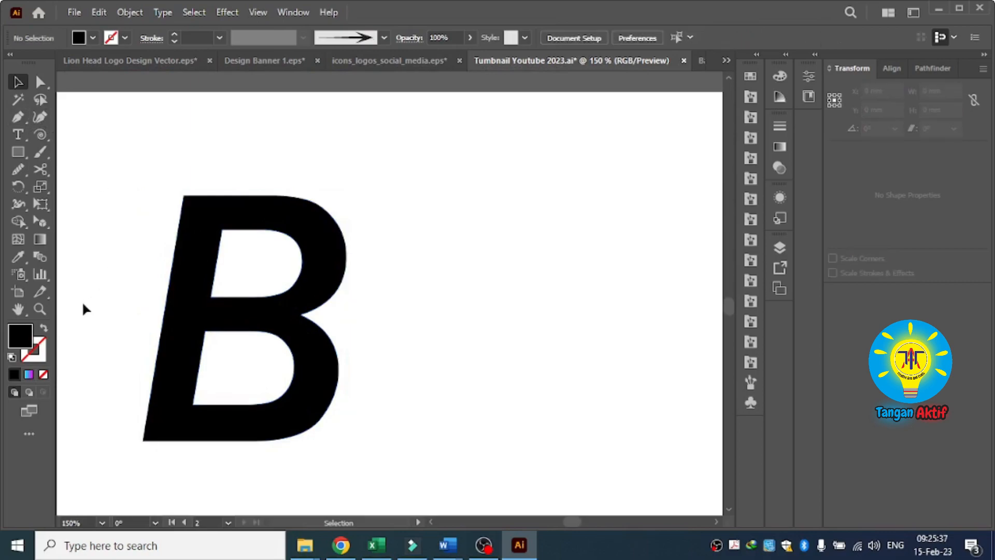
pyautogui.click(44, 329)
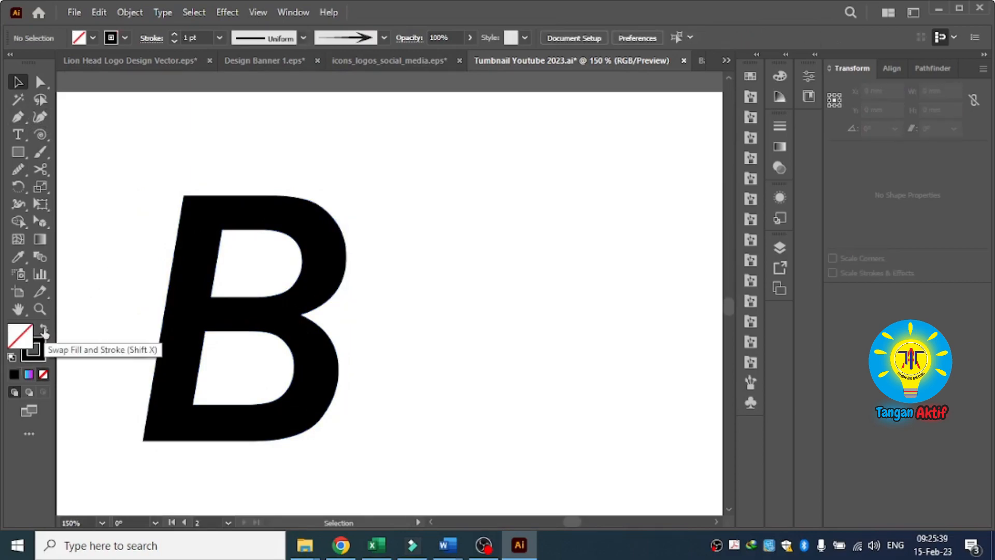
pyautogui.click(127, 36)
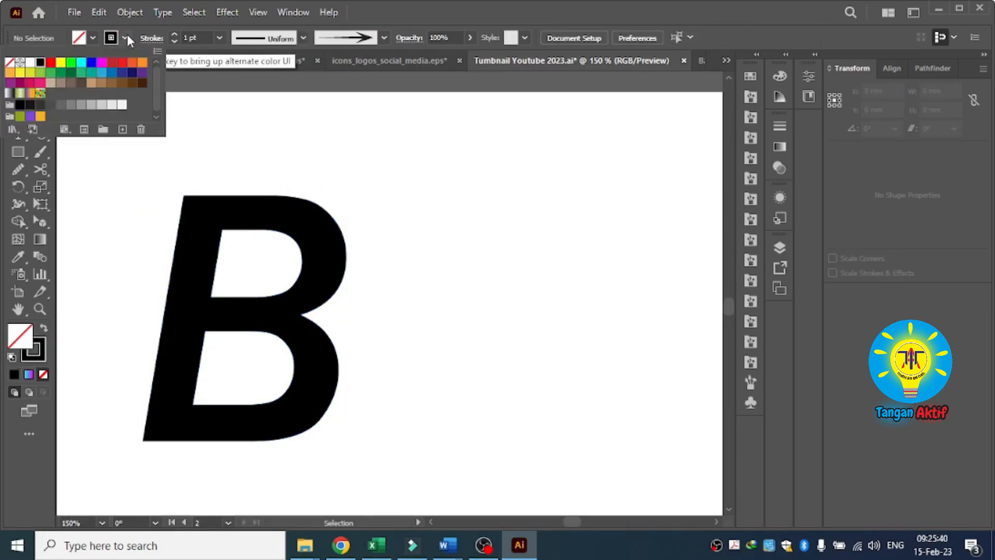
pyautogui.click(92, 63)
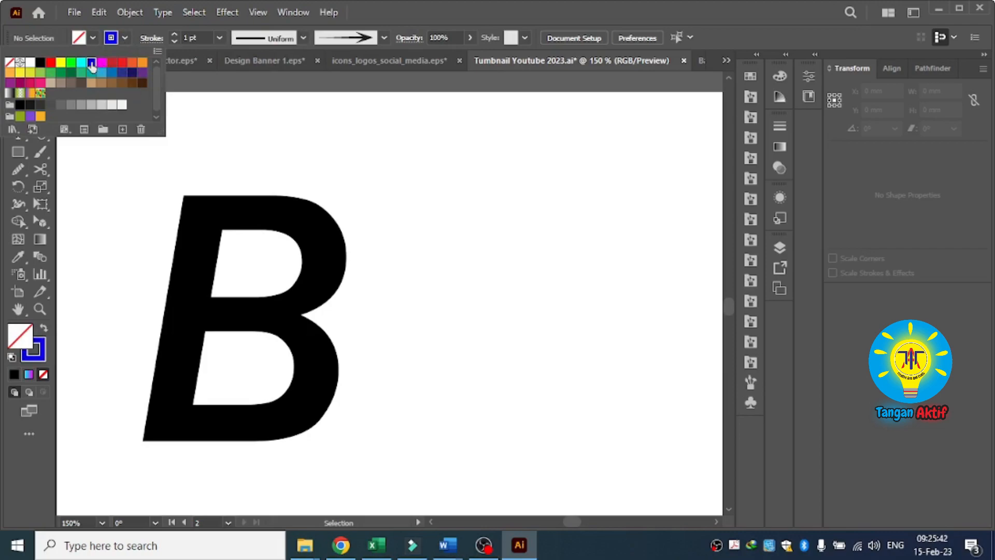
pyautogui.click(174, 34)
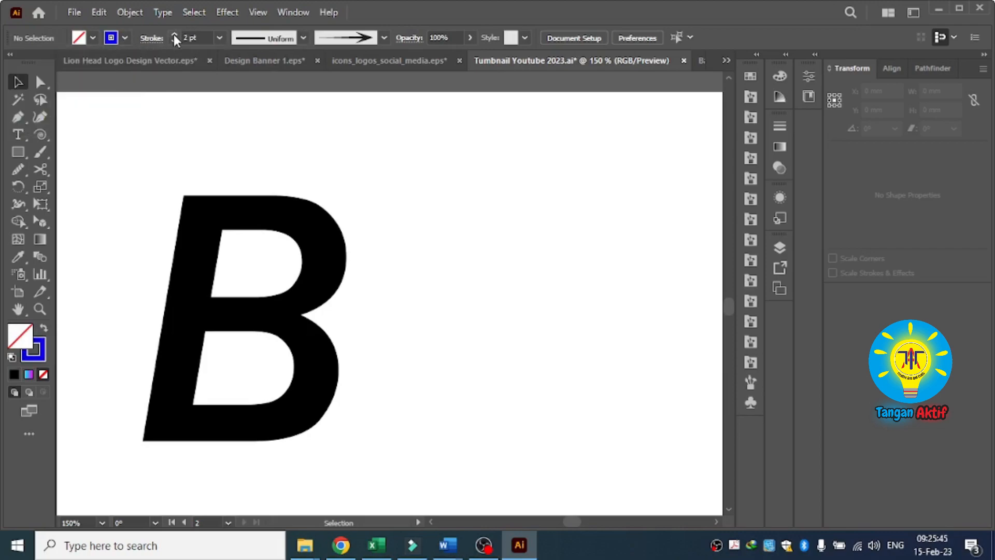
# Draw a straight horizontal line about 62 mm long above the letter B with the Pen tool
pyautogui.click(19, 118)
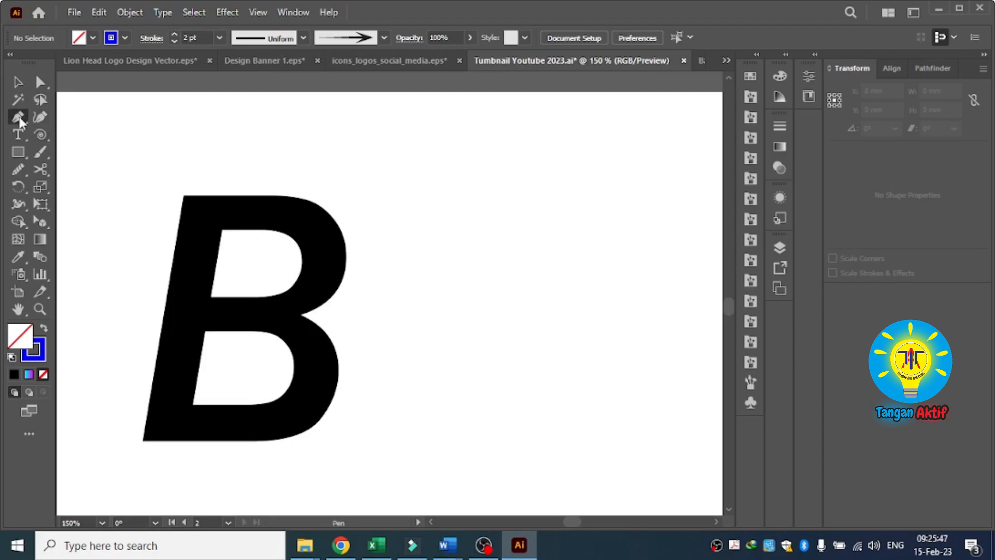
pyautogui.click(108, 130)
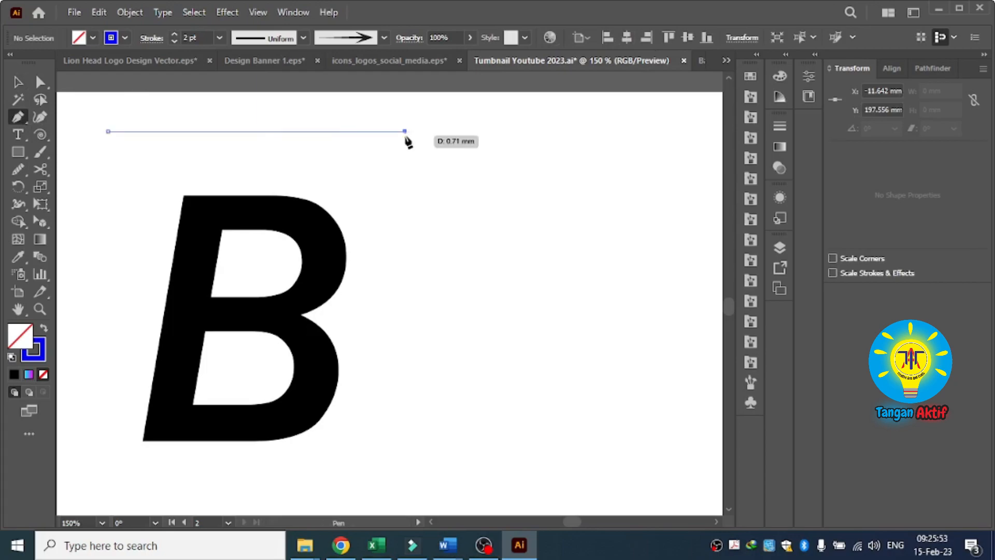
pyautogui.click(406, 131)
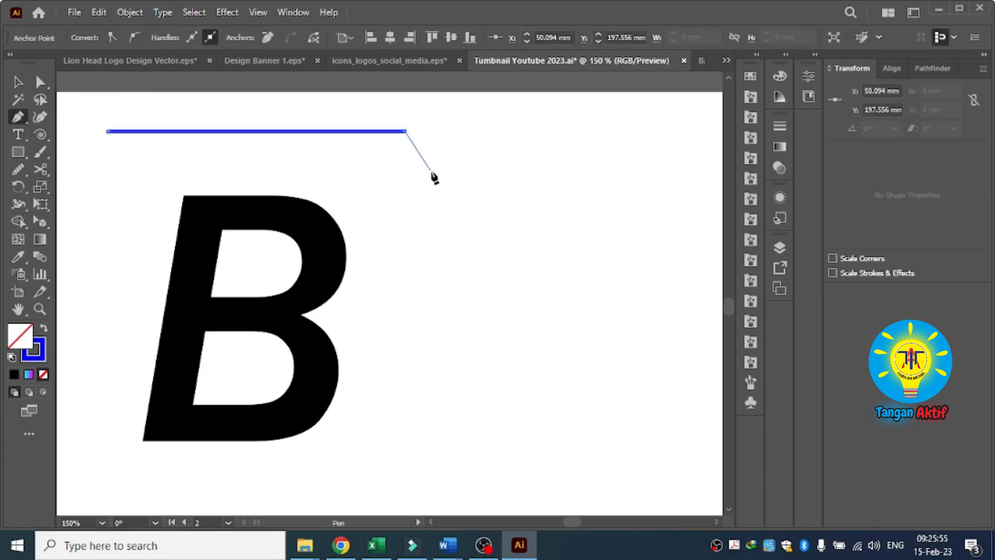
pyautogui.press('Escape')
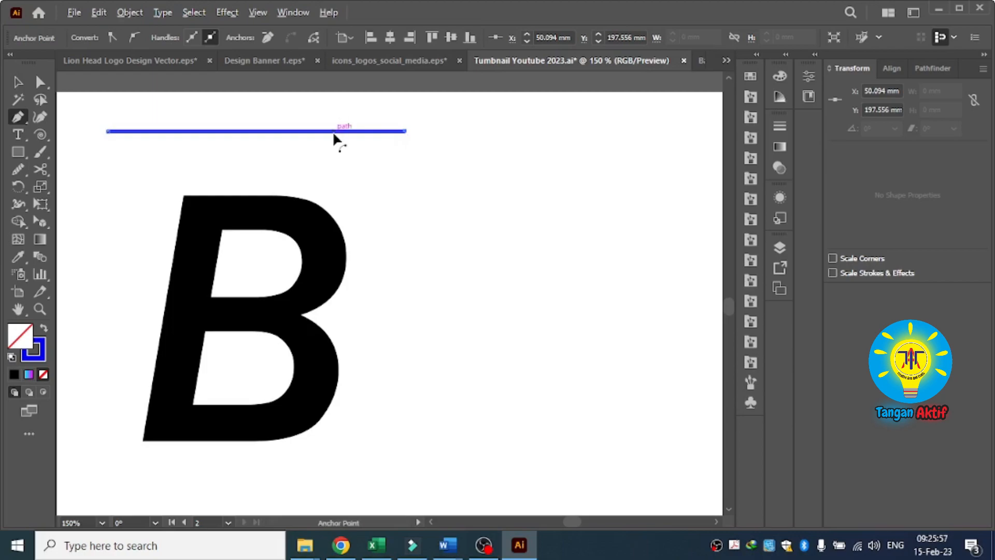
# Duplicate the blue line about 1.4 mm directly below the original
pyautogui.scroll(1, 333, 137)
pyautogui.click(17, 83)
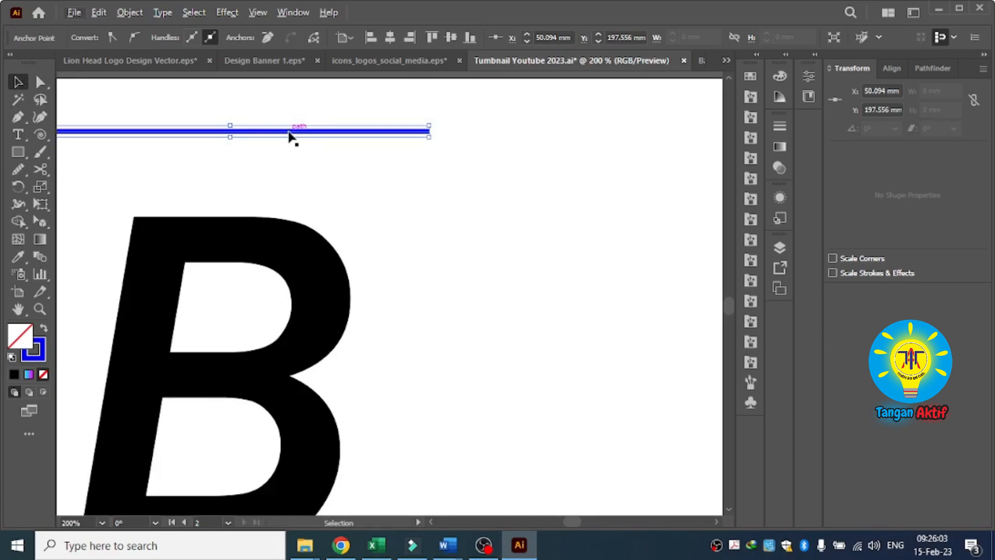
pyautogui.moveTo(290, 134); pyautogui.dragTo(291, 146)
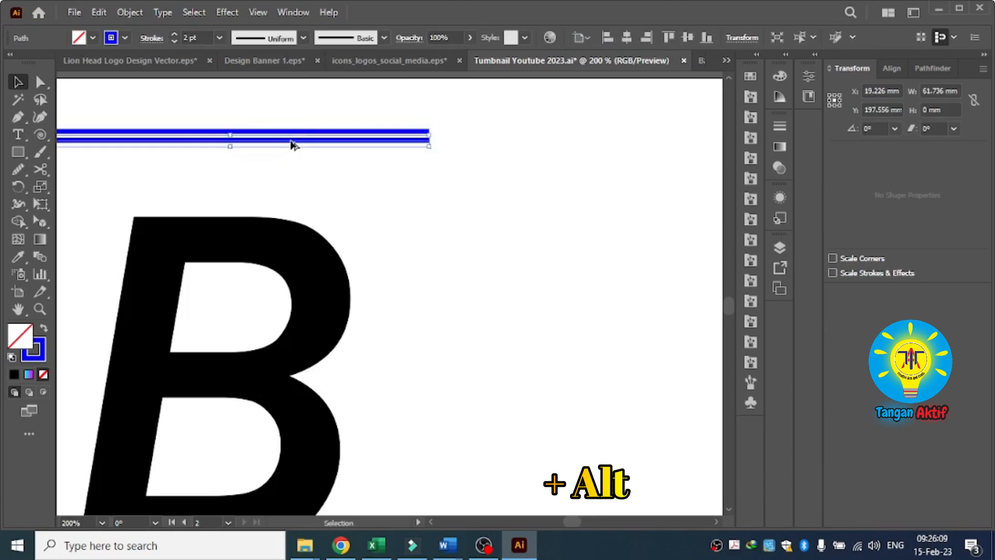
# Repeat the line duplication at the same spacing until the stripes cover the whole B and extend past its lower edge
pyautogui.hotkey('ctrl', 'd')
pyautogui.hotkey('ctrl', 'd')
pyautogui.hotkey('ctrl', 'd')
pyautogui.hotkey('ctrl', 'd')
pyautogui.hotkey('ctrl', 'd')
pyautogui.hotkey('ctrl', 'd')
pyautogui.hotkey('ctrl', 'd')
pyautogui.hotkey('ctrl', 'd')
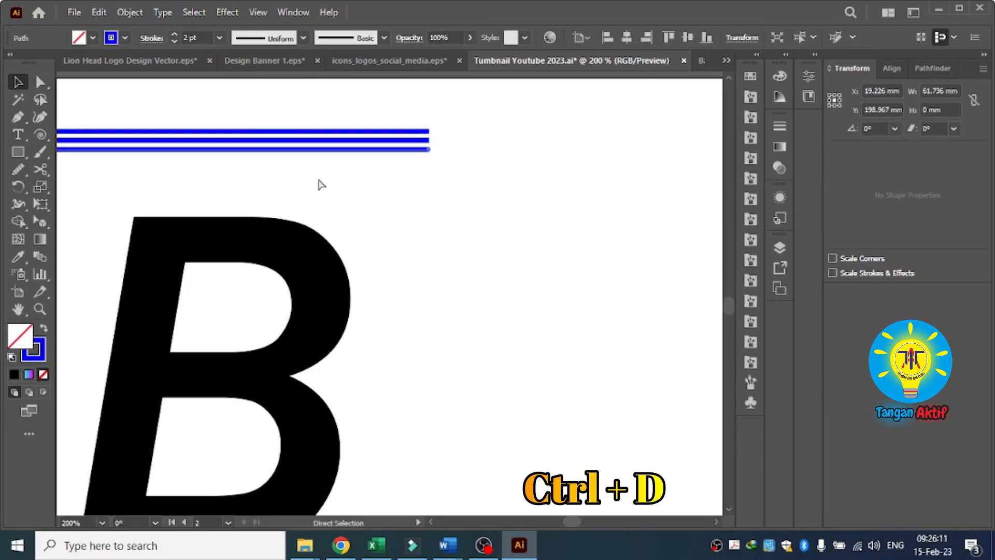
pyautogui.hotkey('ctrl', 'd')
pyautogui.hotkey('ctrl', 'd')
pyautogui.hotkey('ctrl', 'd')
pyautogui.hotkey('ctrl', 'd')
pyautogui.hotkey('ctrl', 'd')
pyautogui.hotkey('ctrl', 'd')
pyautogui.hotkey('ctrl', 'd')
pyautogui.hotkey('ctrl', 'd')
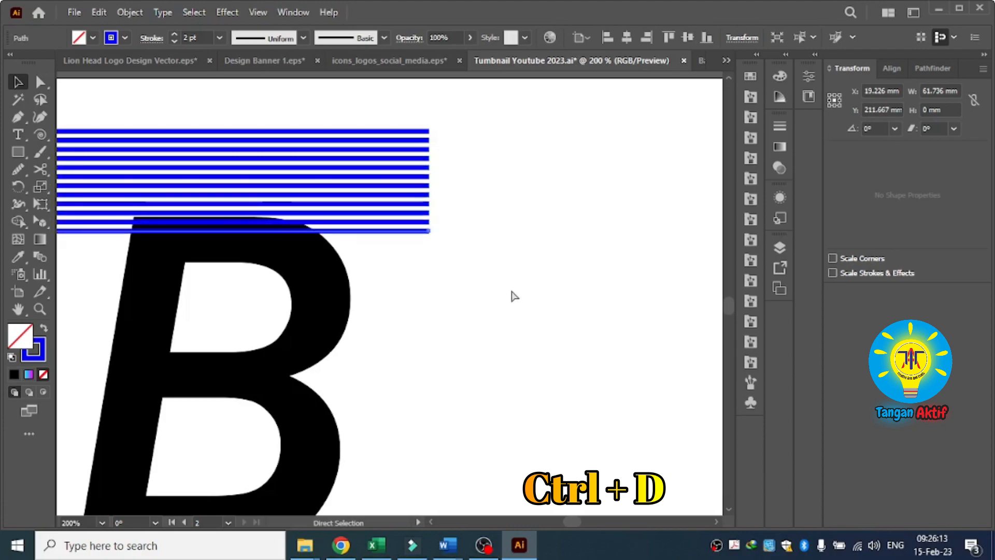
pyautogui.hotkey('ctrl', 'd')
pyautogui.hotkey('ctrl', 'd')
pyautogui.hotkey('ctrl', 'd')
pyautogui.hotkey('ctrl', 'd')
pyautogui.hotkey('ctrl', 'd')
pyautogui.hotkey('ctrl', 'd')
pyautogui.hotkey('ctrl', 'd')
pyautogui.hotkey('ctrl', 'd')
pyautogui.hotkey('ctrl', 'd')
pyautogui.hotkey('ctrl', 'd')
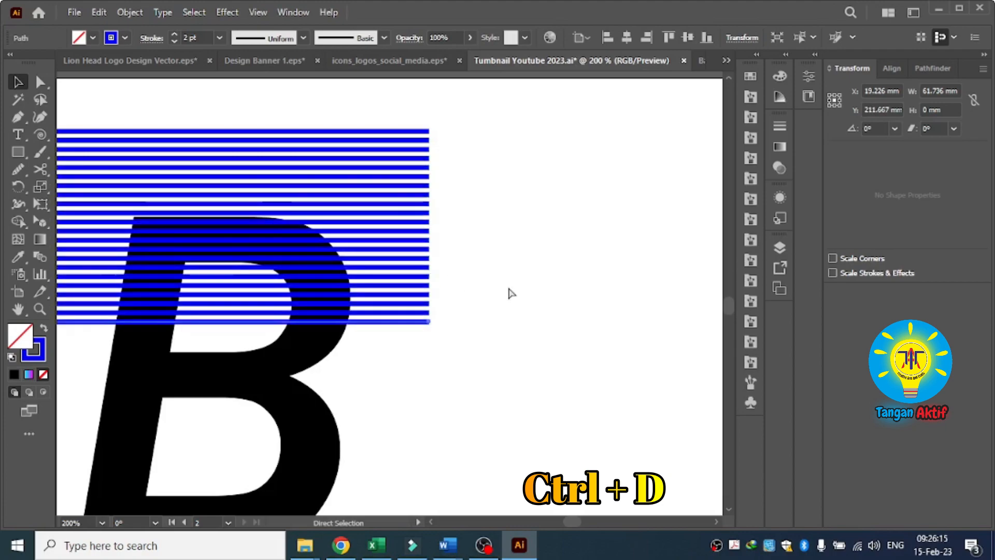
pyautogui.hotkey('ctrl', 'd')
pyautogui.hotkey('ctrl', 'd')
pyautogui.hotkey('ctrl', 'd')
pyautogui.hotkey('ctrl', 'd')
pyautogui.hotkey('ctrl', 'd')
pyautogui.hotkey('ctrl', 'd')
pyautogui.hotkey('ctrl', 'd')
pyautogui.hotkey('ctrl', 'd')
pyautogui.hotkey('ctrl', 'd')
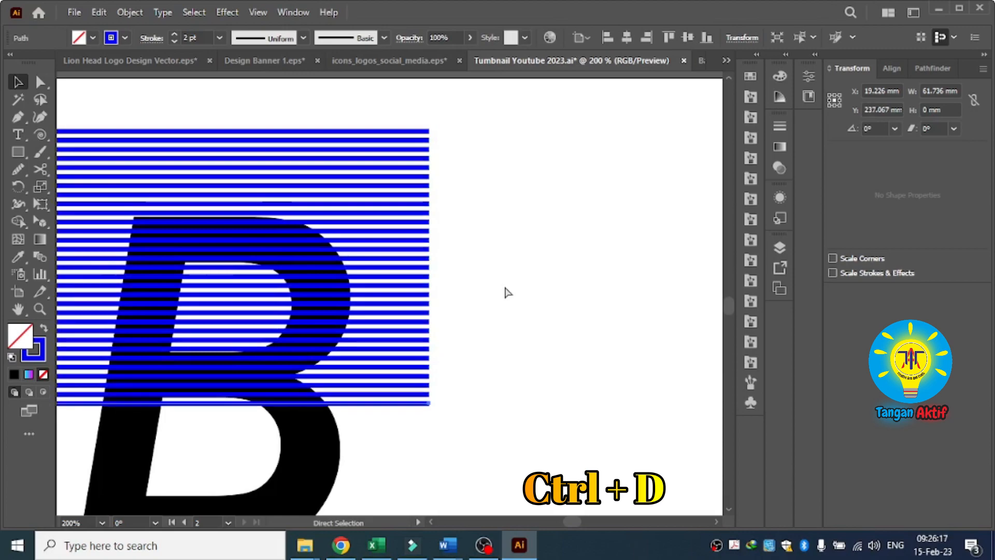
pyautogui.hotkey('ctrl', 'd')
pyautogui.hotkey('ctrl', 'd')
pyautogui.hotkey('ctrl', 'd')
pyautogui.hotkey('ctrl', 'd')
pyautogui.hotkey('ctrl', 'd')
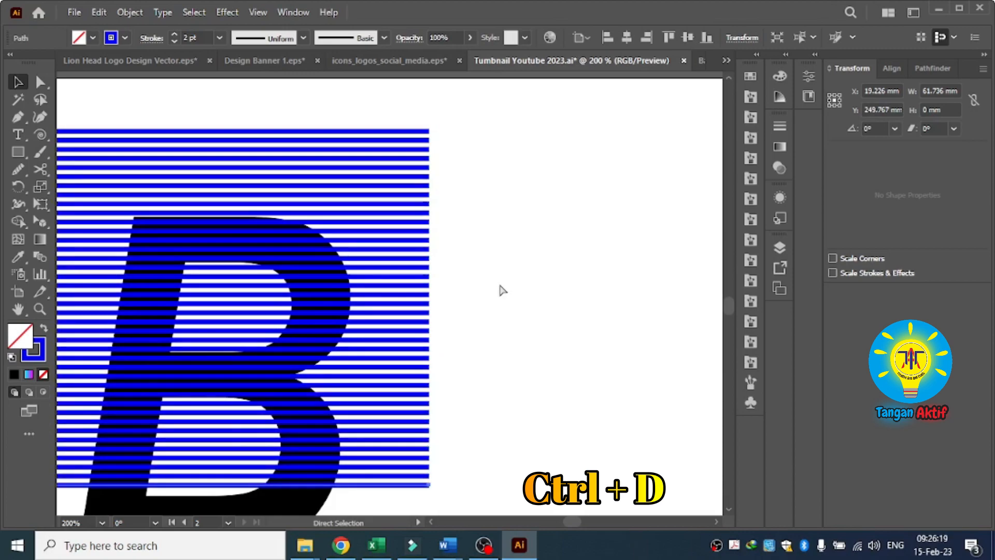
pyautogui.hotkey('ctrl', 'd')
pyautogui.hotkey('ctrl', 'd')
pyautogui.hotkey('ctrl', 'd')
pyautogui.hotkey('ctrl', 'd')
pyautogui.scroll(-2, 498, 276)
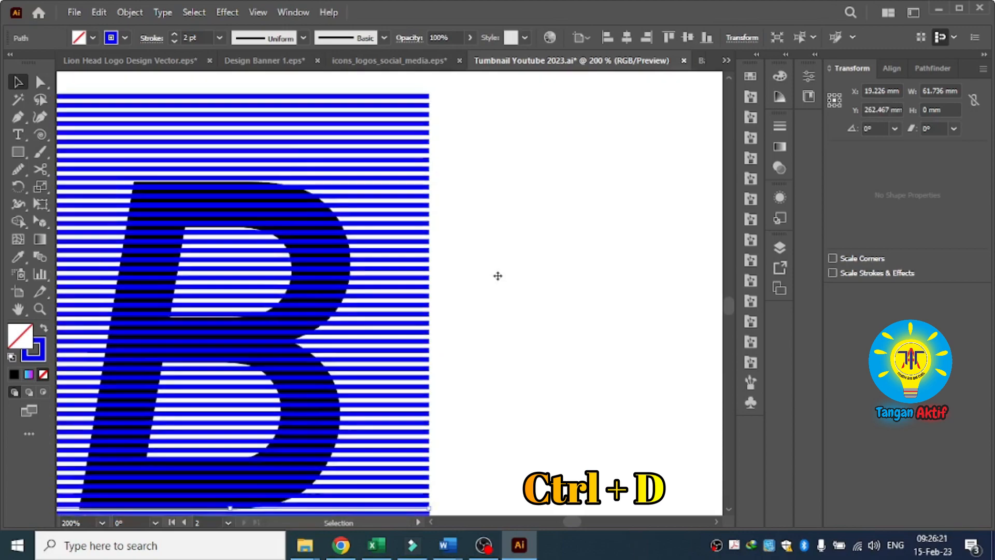
pyautogui.hotkey('ctrl', 'd')
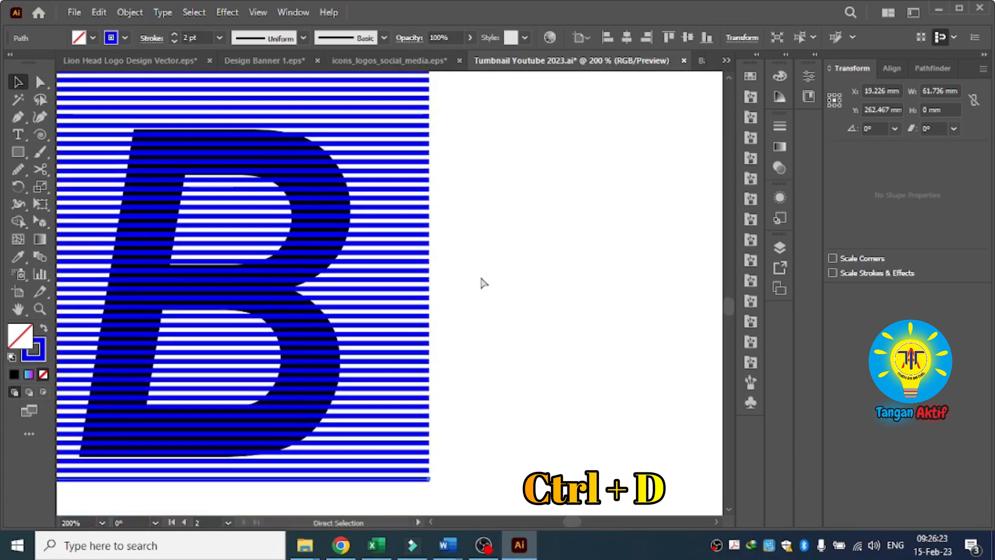
pyautogui.scroll(-1, 456, 290)
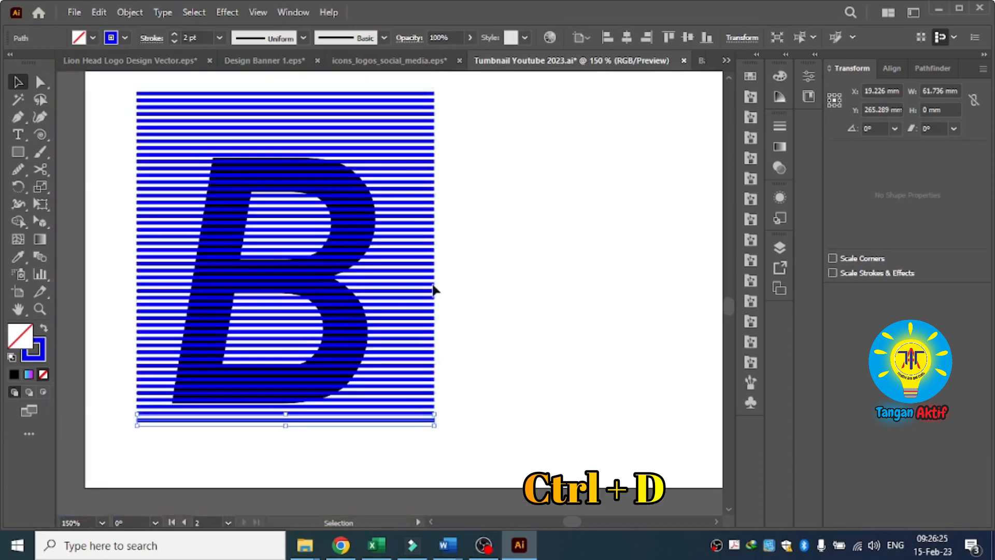
# Select all the blue horizontal lines without the letter B and group them
pyautogui.click(440, 86)
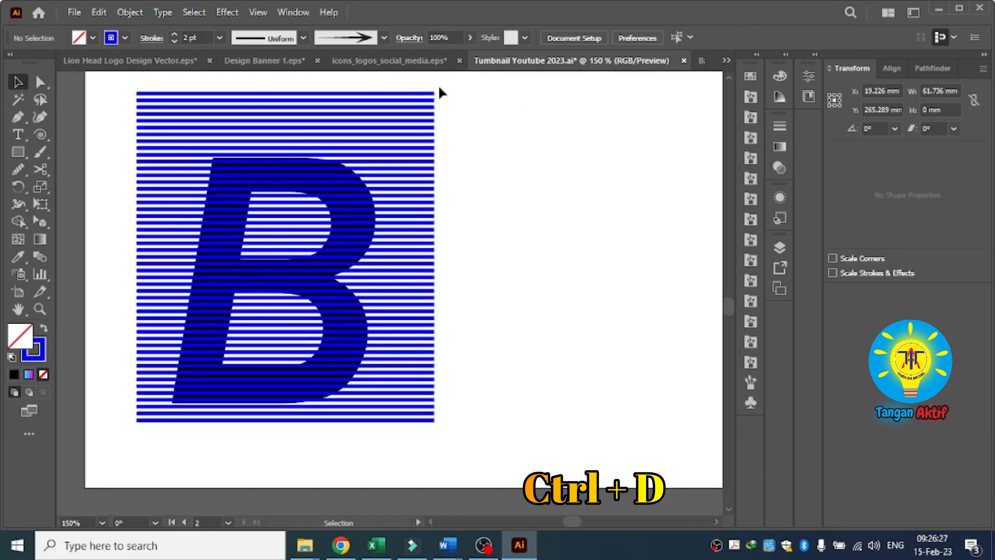
pyautogui.moveTo(444, 78); pyautogui.dragTo(411, 431)
pyautogui.rightClick(406, 254)
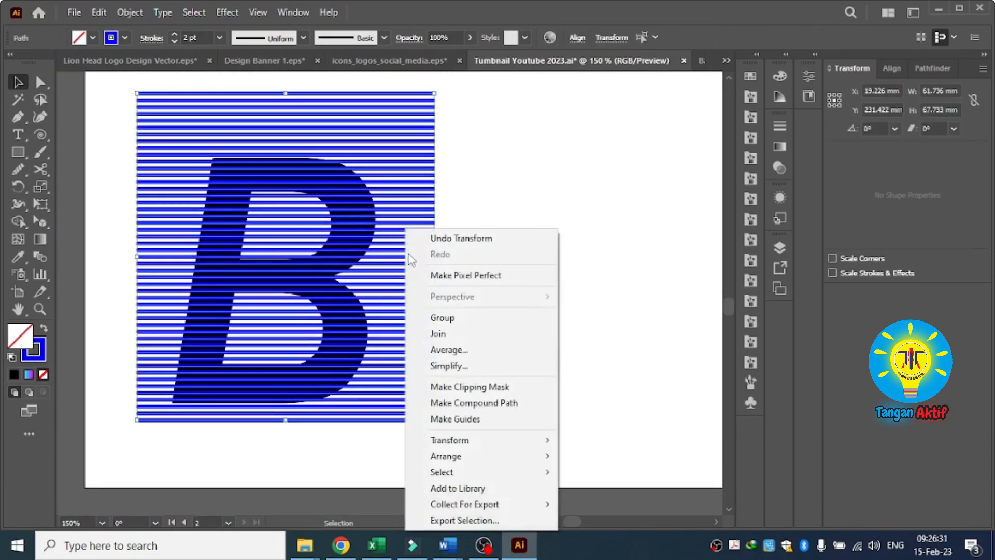
pyautogui.click(460, 320)
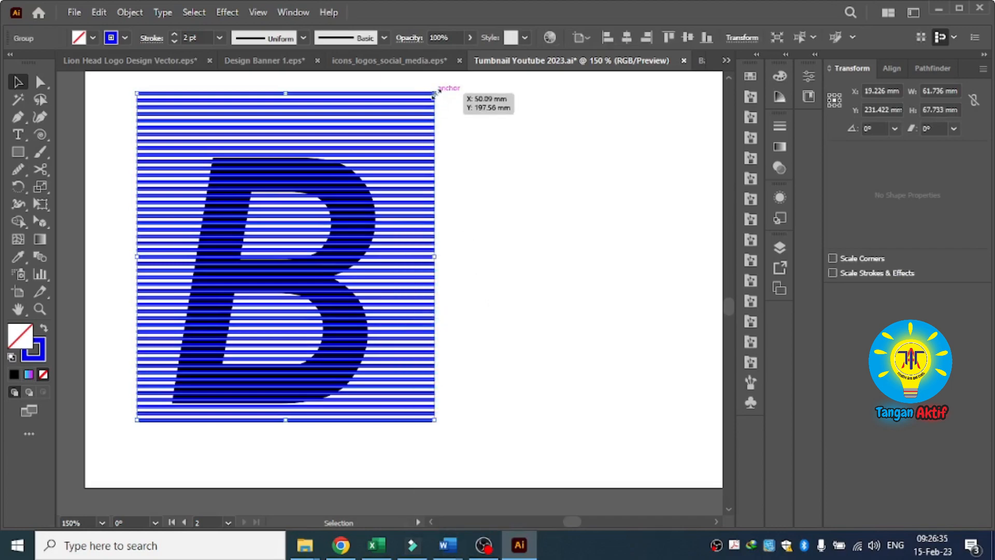
# Rotate the line group about 10.6° counterclockwise and reposition it so the slanted stripes cover the whole B
pyautogui.moveTo(439, 91); pyautogui.dragTo(418, 115)
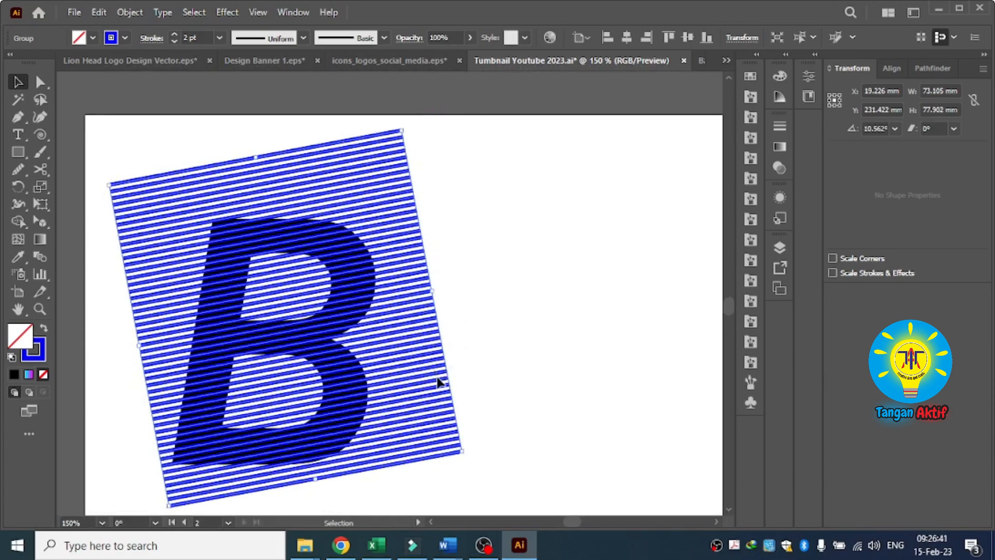
pyautogui.moveTo(434, 386); pyautogui.dragTo(430, 394)
# Select the stripes together with the letter B and remove the line parts outside the letter's outline with the Shape Builder tool
pyautogui.moveTo(501, 231); pyautogui.dragTo(329, 326)
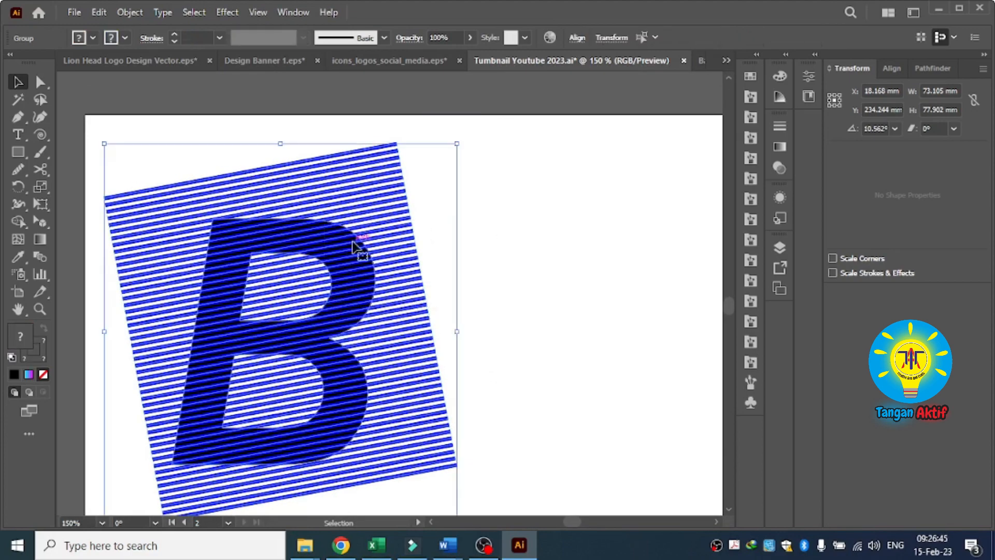
pyautogui.click(16, 221)
pyautogui.scroll(-1, 429, 267)
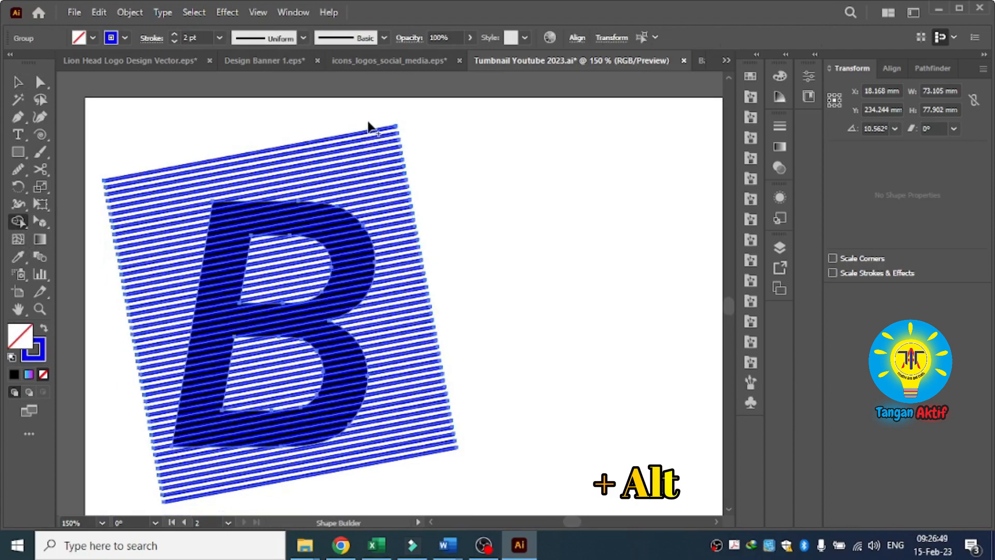
pyautogui.moveTo(369, 115)
pyautogui.mouseDown()
pyautogui.moveTo(418, 390)
pyautogui.moveTo(400, 461)
pyautogui.moveTo(353, 477)
pyautogui.moveTo(194, 482)
pyautogui.moveTo(160, 452)
pyautogui.moveTo(150, 341)
pyautogui.moveTo(175, 161)
pyautogui.mouseUp()
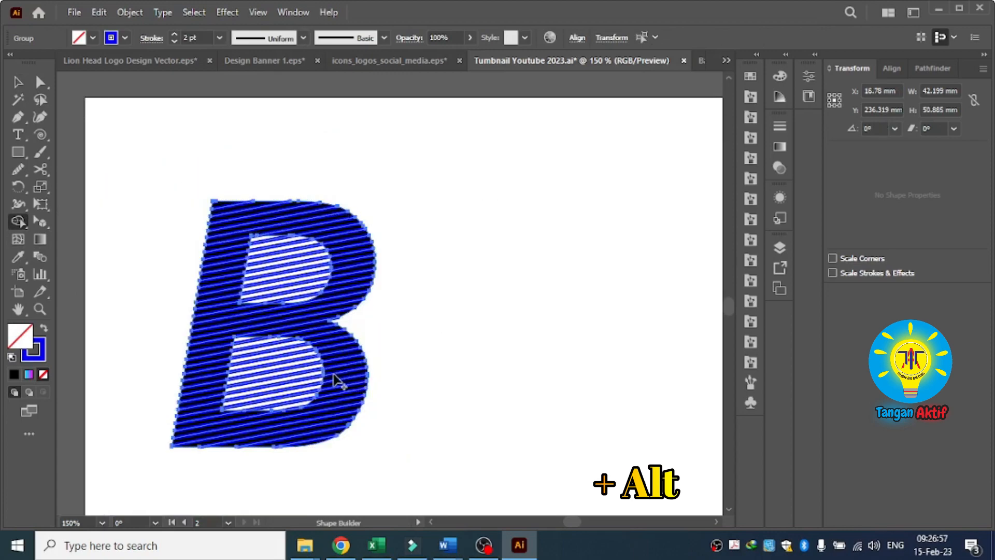
# Erase the line segments inside the upper and lower openings of the B with the Shape Builder tool
pyautogui.scroll(2, 273, 278)
pyautogui.scroll(1, 223, 179)
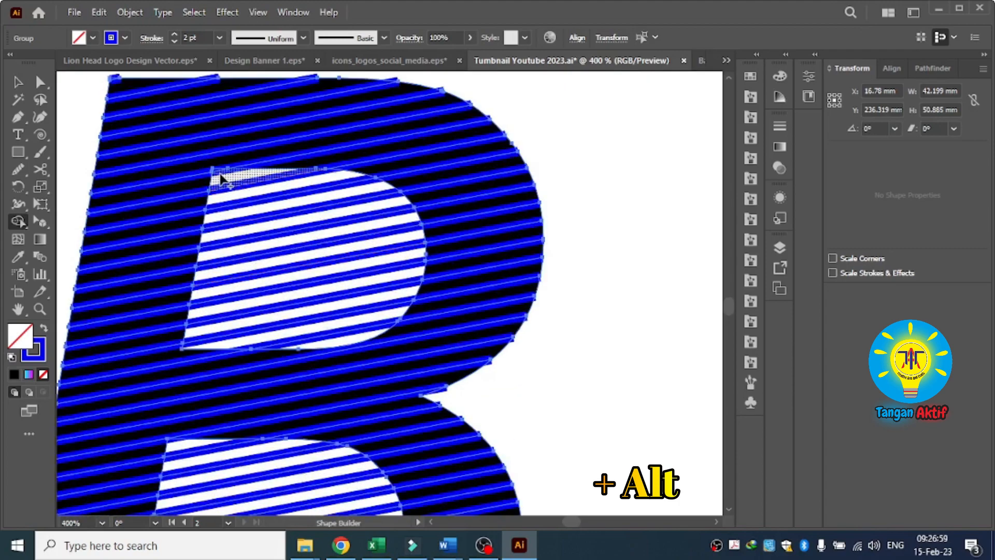
pyautogui.keyDown('alt'); pyautogui.click(223, 184); pyautogui.keyUp('alt')
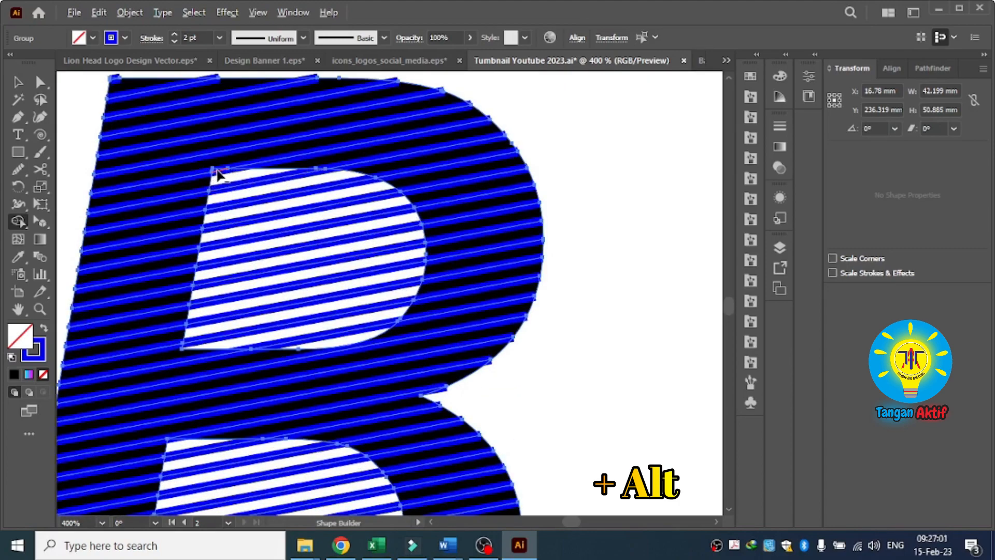
pyautogui.moveTo(218, 174); pyautogui.dragTo(338, 338)
pyautogui.scroll(-2, 292, 300)
pyautogui.scroll(-2, 292, 300)
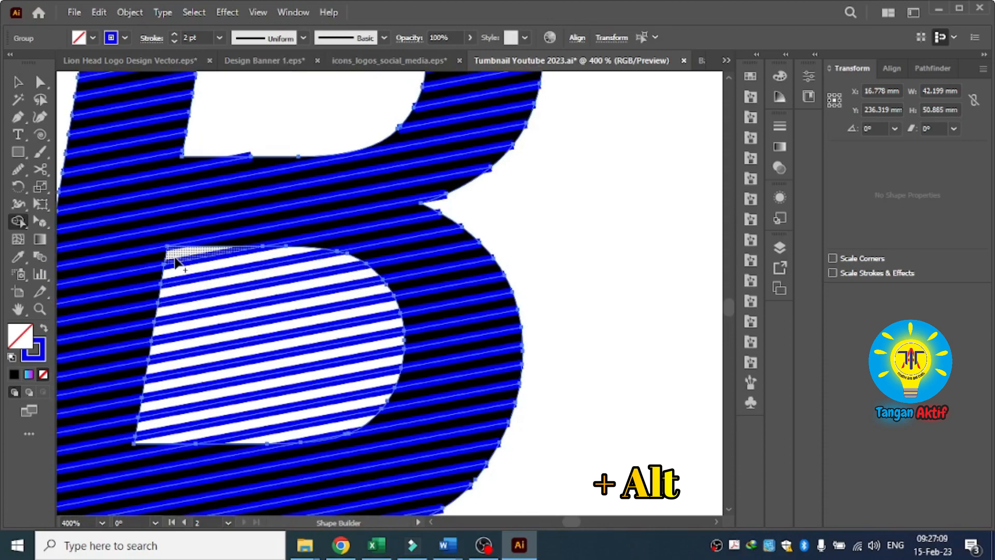
pyautogui.moveTo(176, 262)
pyautogui.mouseDown()
pyautogui.moveTo(318, 440)
pyautogui.moveTo(319, 360)
pyautogui.mouseUp()
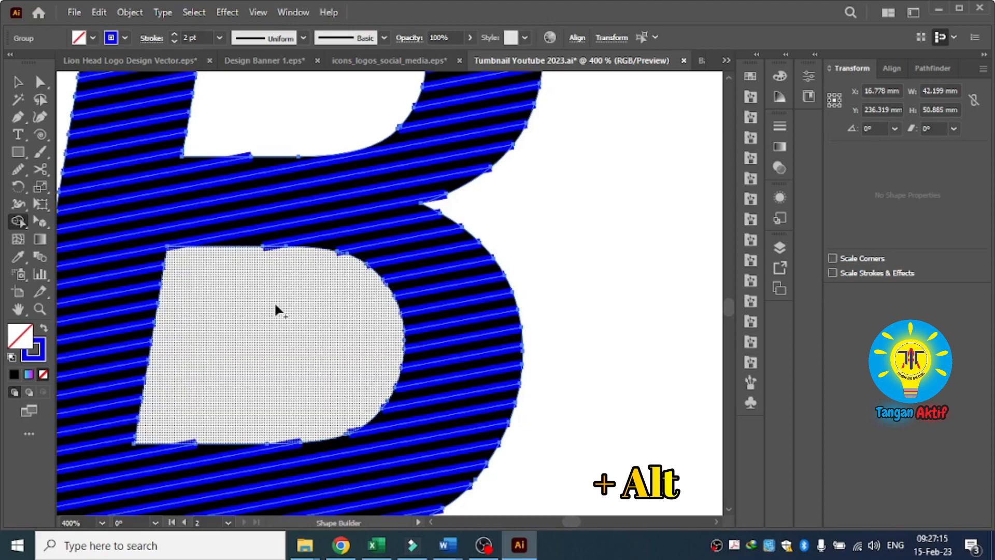
pyautogui.scroll(-4, 275, 307)
pyautogui.scroll(3, 273, 316)
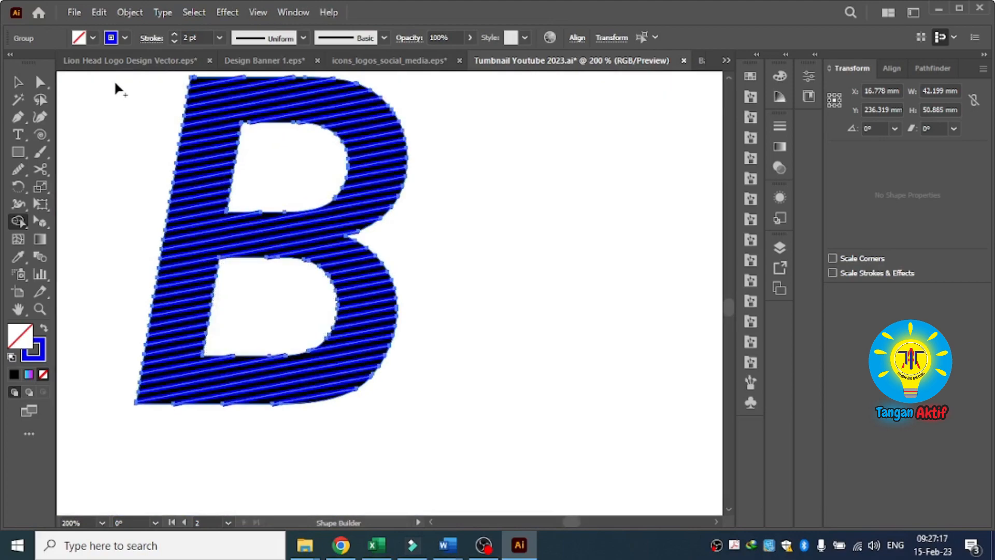
# Move the trimmed stripe group off the black B, onto the empty artboard area to its right
pyautogui.click(18, 83)
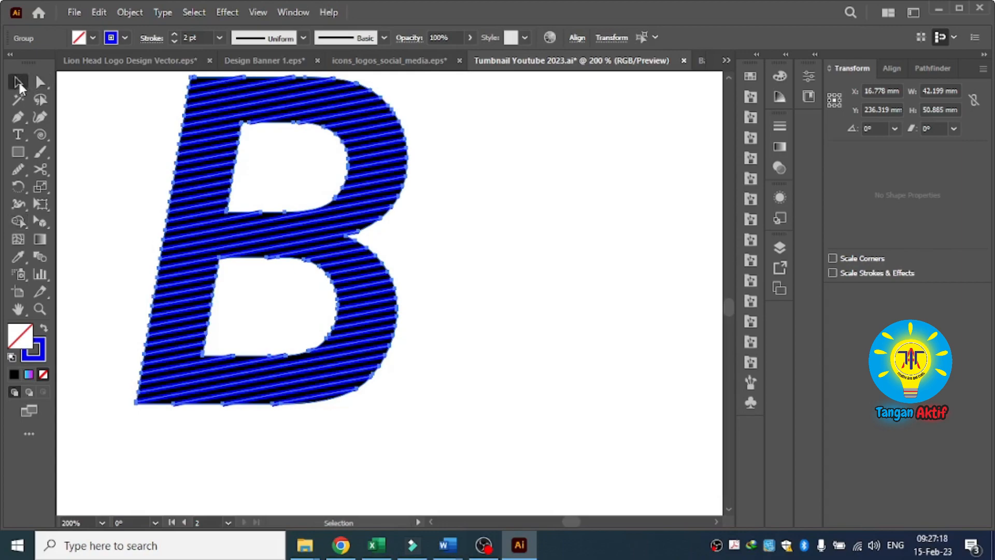
pyautogui.click(99, 213)
pyautogui.moveTo(222, 226); pyautogui.dragTo(595, 250)
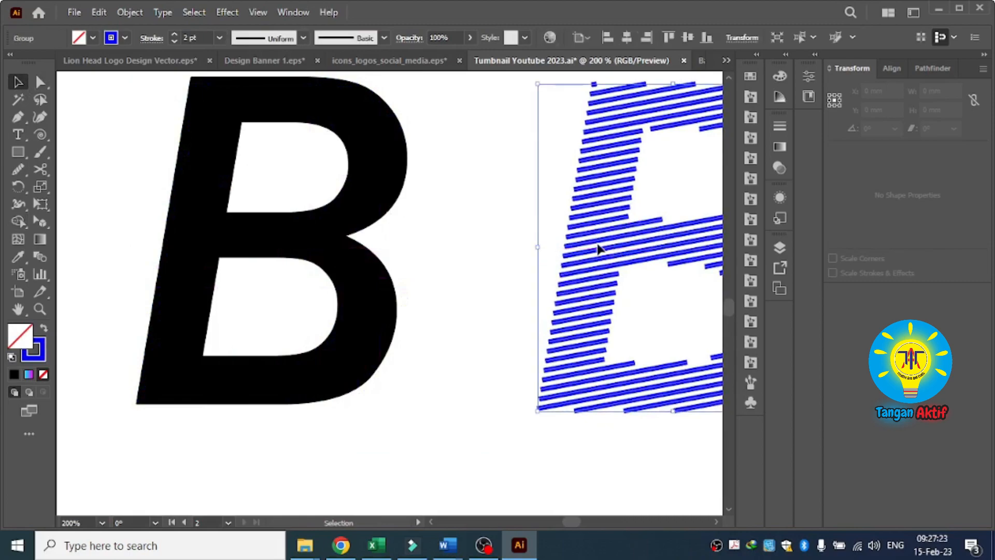
pyautogui.scroll(-3, 558, 267)
pyautogui.scroll(-4, 627, 269)
pyautogui.scroll(5, 674, 254)
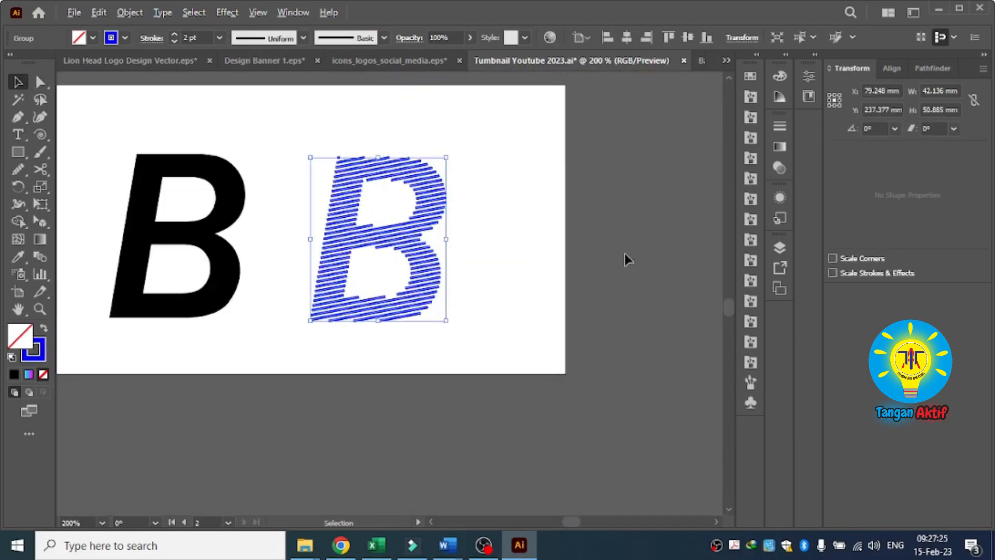
pyautogui.moveTo(405, 243); pyautogui.dragTo(431, 241)
pyautogui.click(439, 398)
pyautogui.scroll(5, 395, 216)
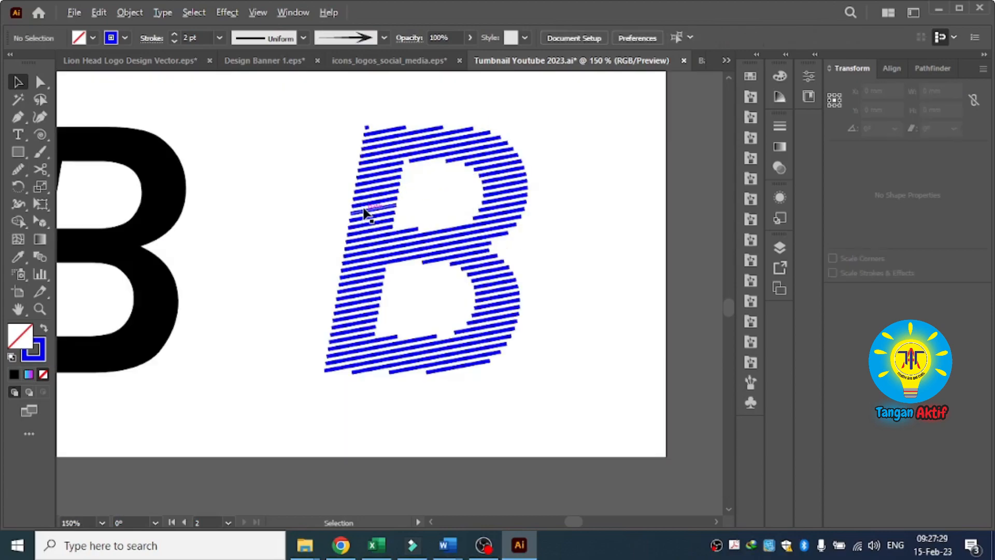
# Apply the lens-shaped variable width profile, tapered at both ends, to the strokes of the striped B
pyautogui.click(390, 186)
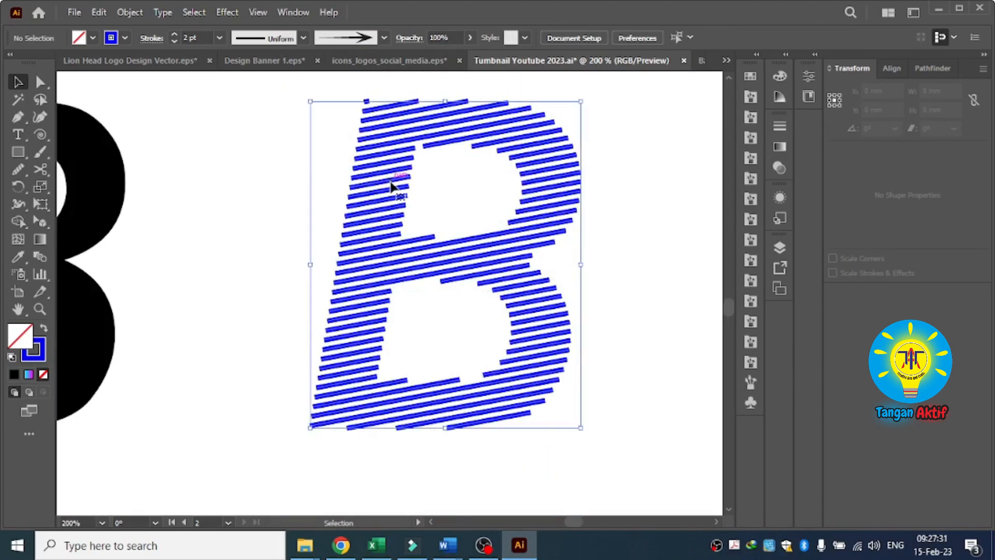
pyautogui.click(305, 37)
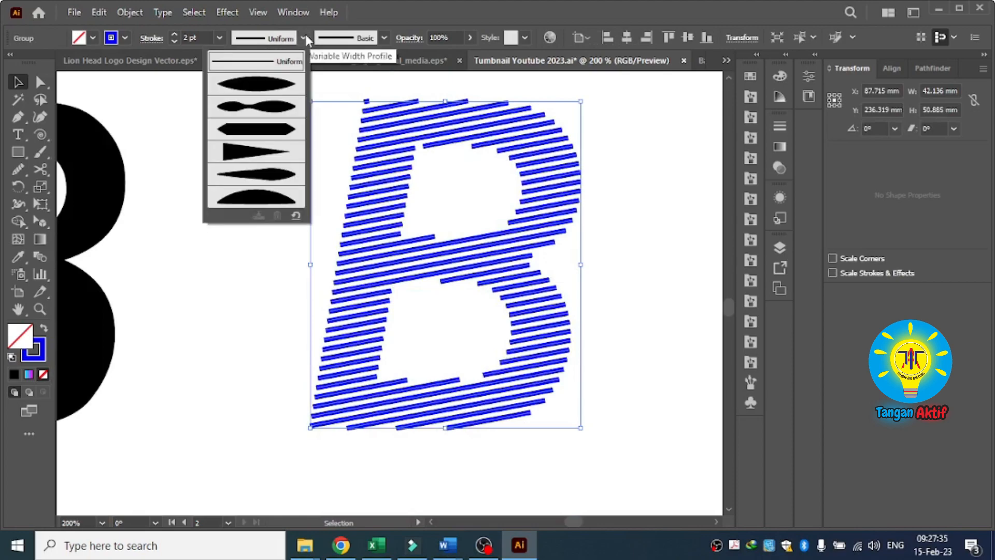
pyautogui.click(268, 175)
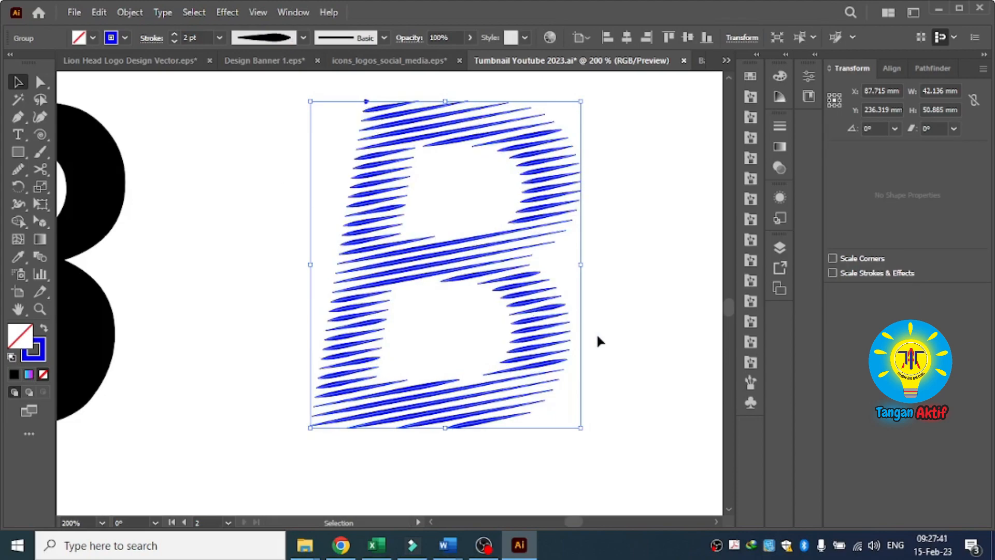
pyautogui.scroll(-5, 328, 294)
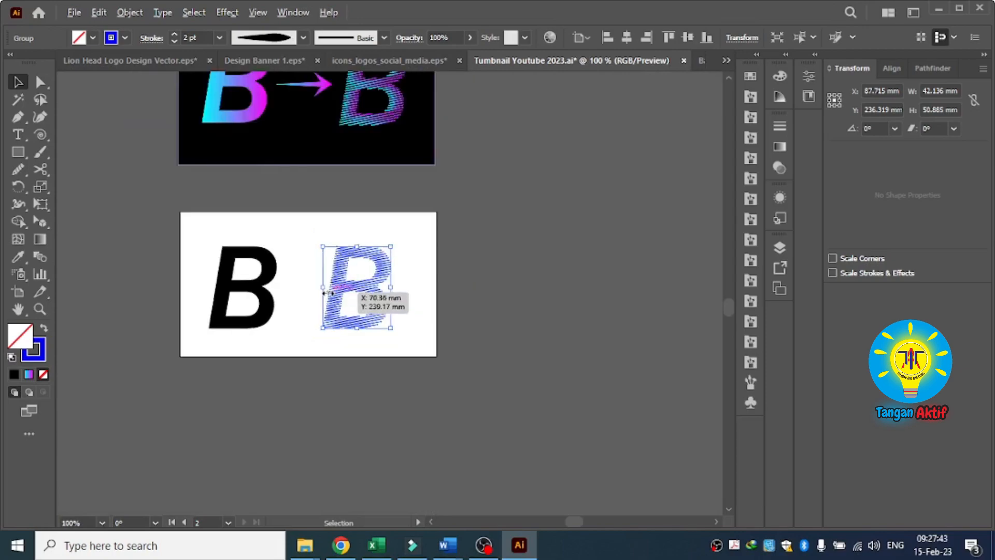
pyautogui.scroll(5, 328, 294)
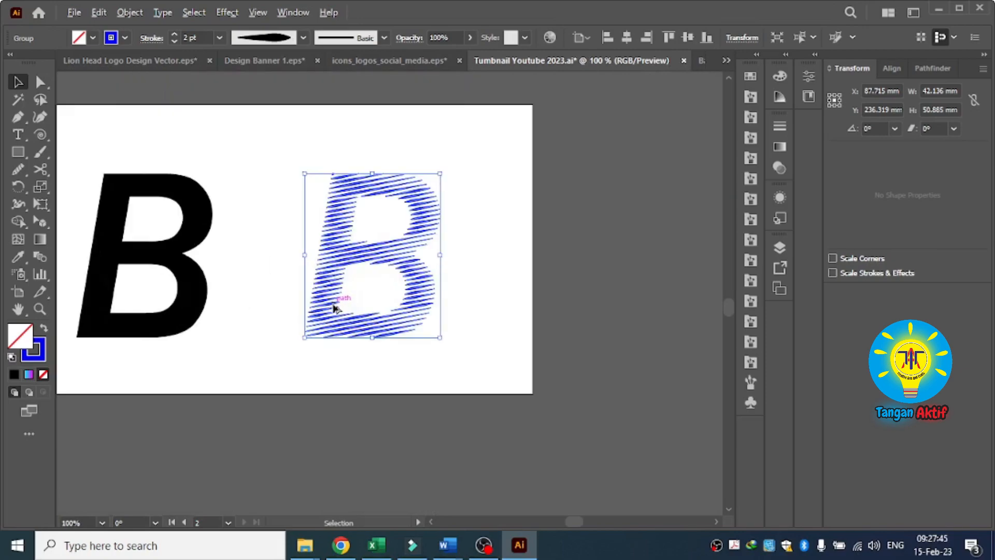
pyautogui.scroll(2, 334, 309)
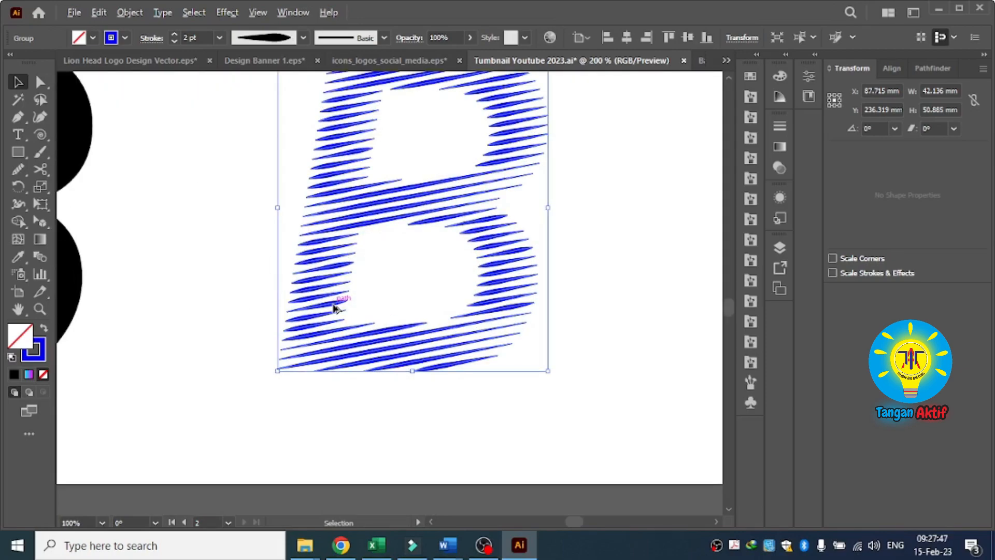
pyautogui.scroll(-2, 334, 309)
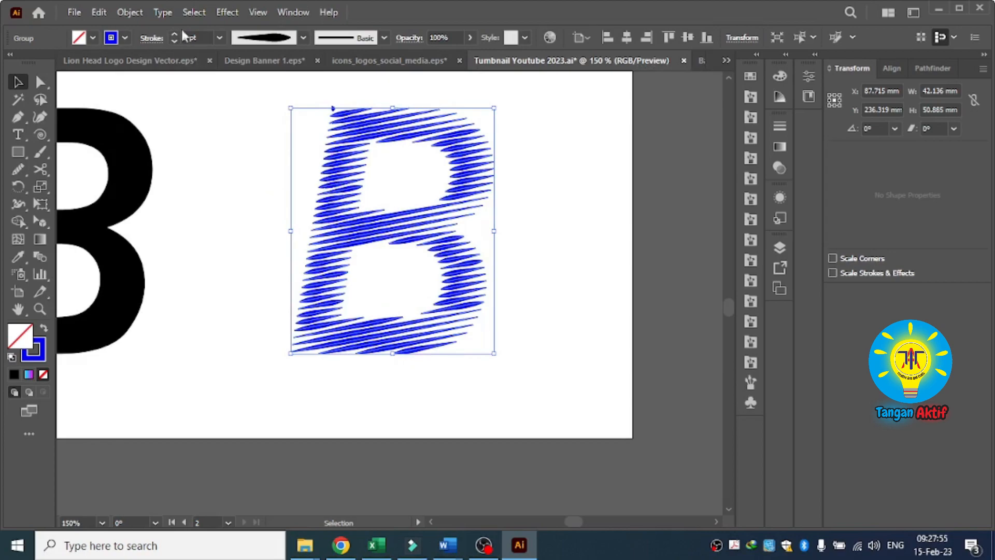
# Expand the appearance of the striped B so its tapered strokes become filled shapes
pyautogui.click(135, 14)
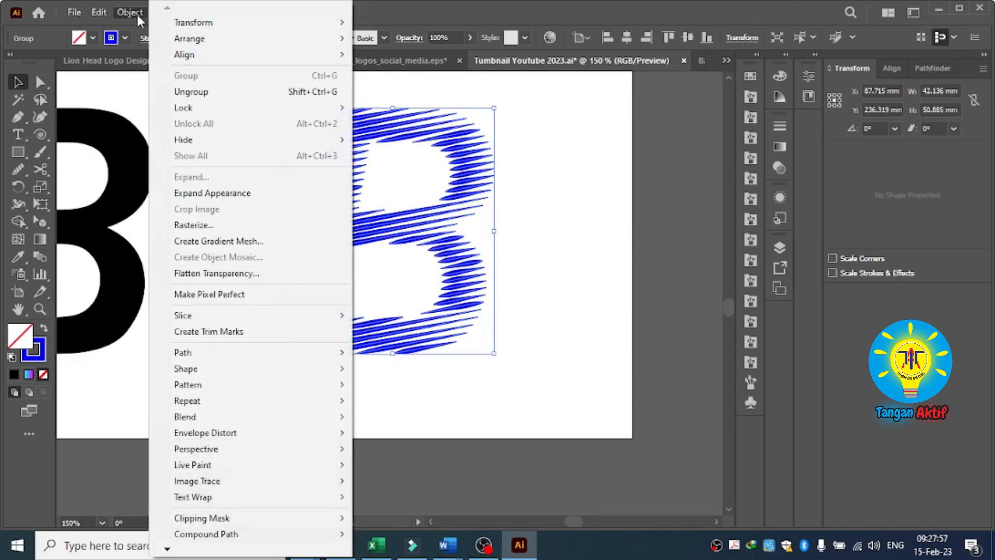
pyautogui.click(244, 193)
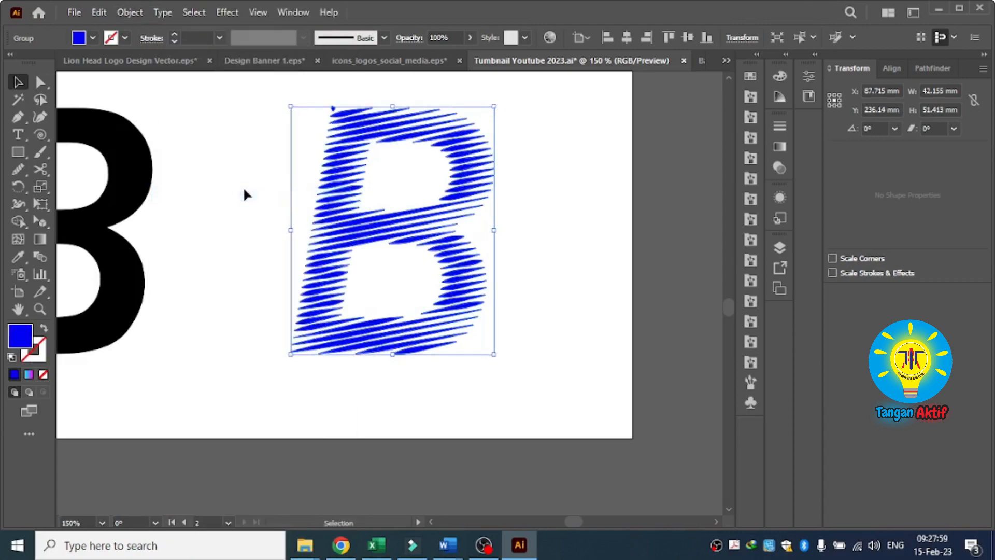
pyautogui.click(138, 13)
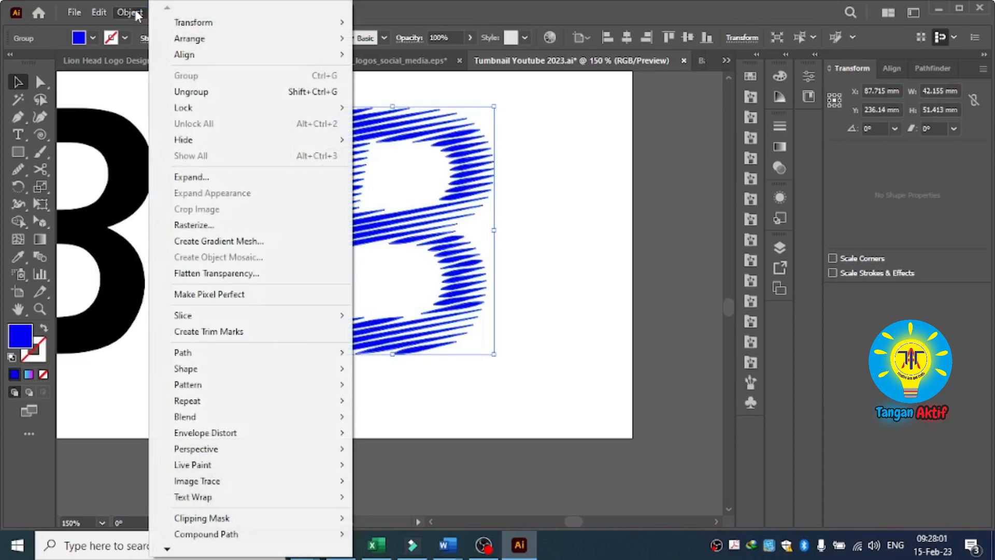
pyautogui.click(205, 169)
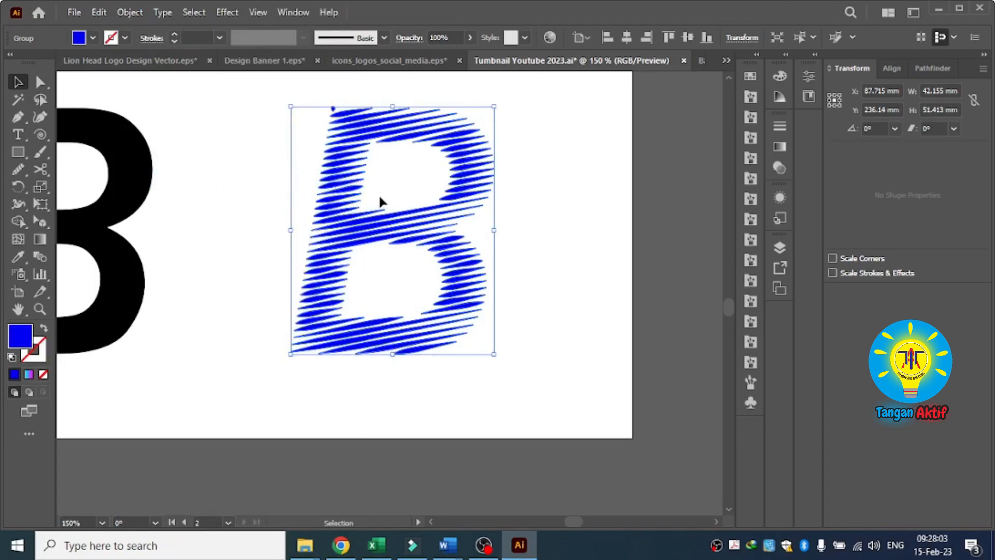
pyautogui.click(518, 251)
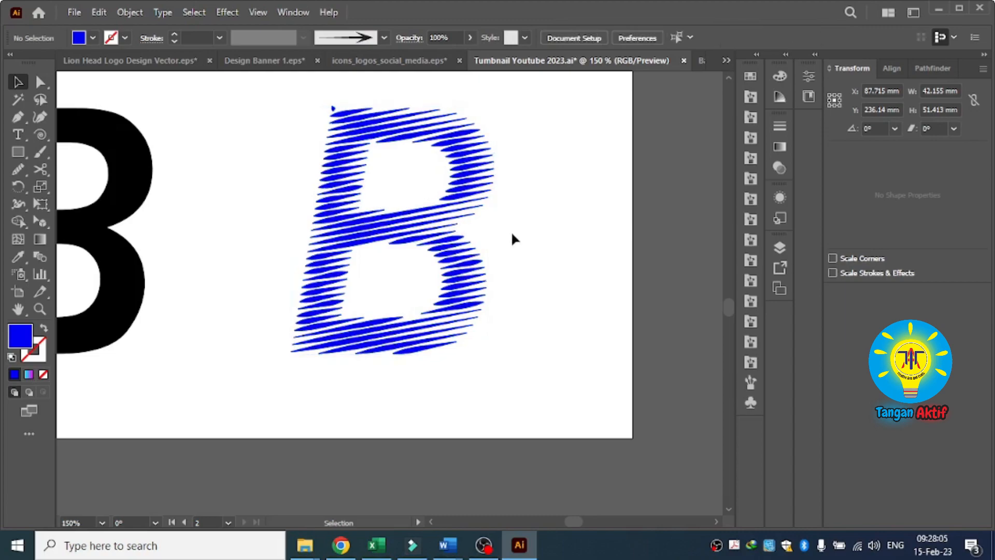
# Fill the expanded striped B with the cyan-to-magenta linear gradient
pyautogui.moveTo(528, 149); pyautogui.dragTo(406, 235)
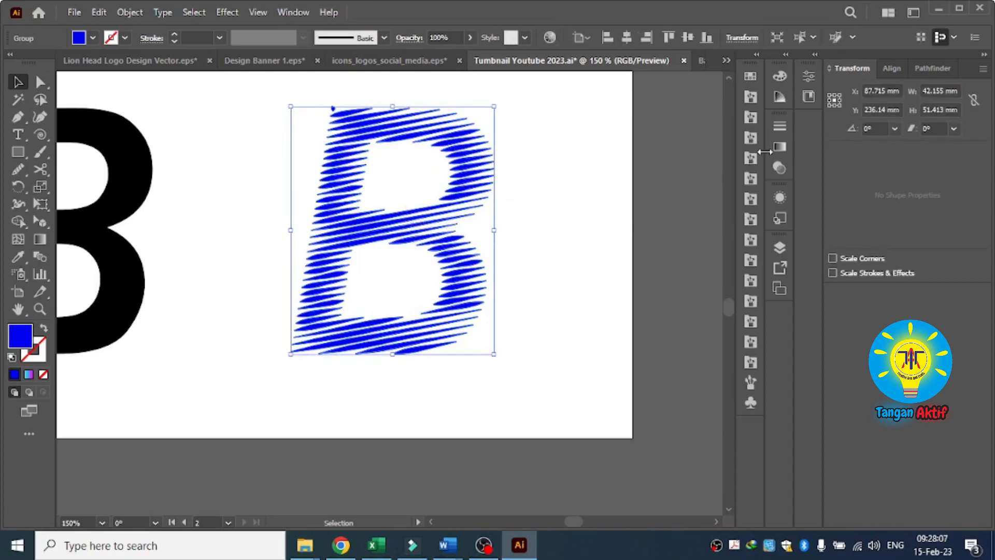
pyautogui.click(784, 146)
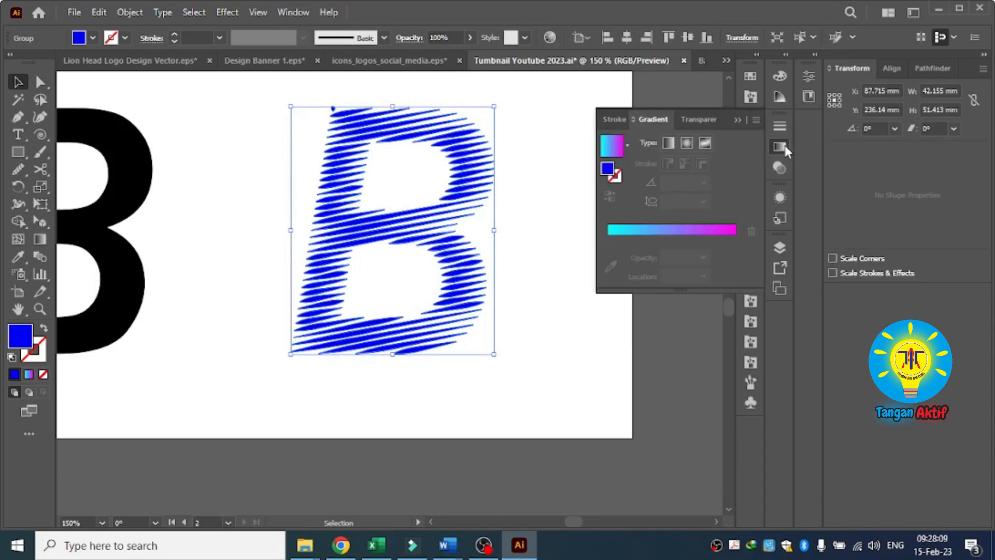
pyautogui.click(613, 146)
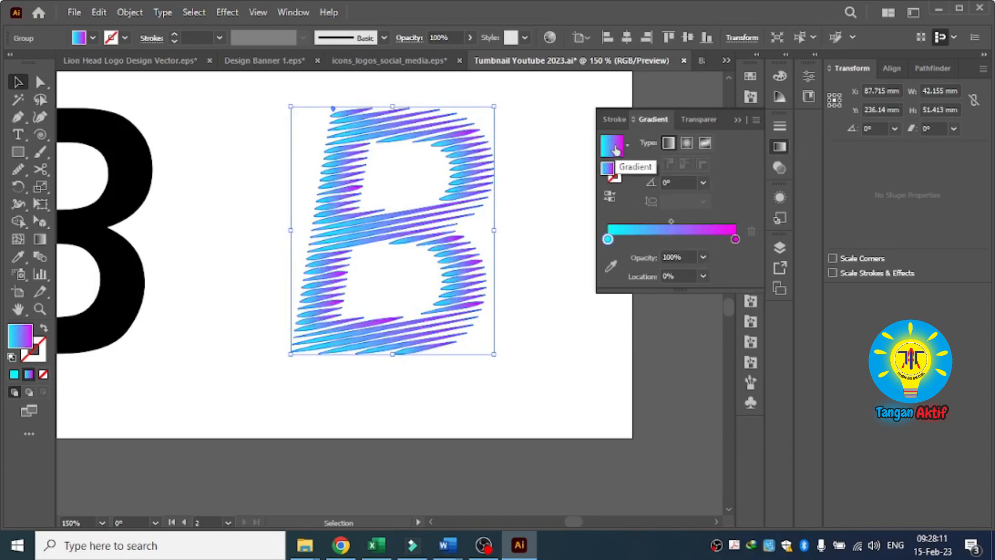
pyautogui.click(529, 223)
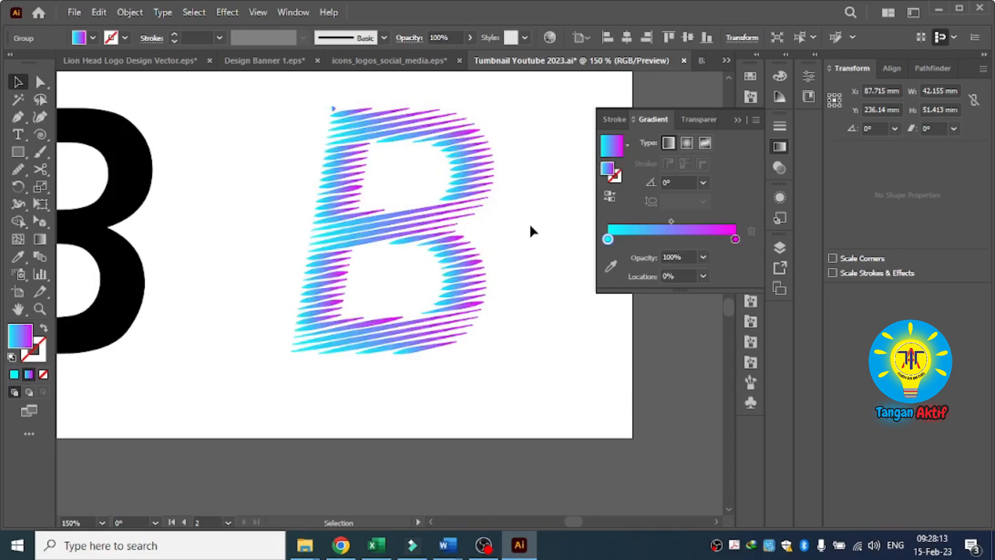
# Give the solid black B the same cyan-to-magenta linear gradient fill and deselect it
pyautogui.click(131, 227)
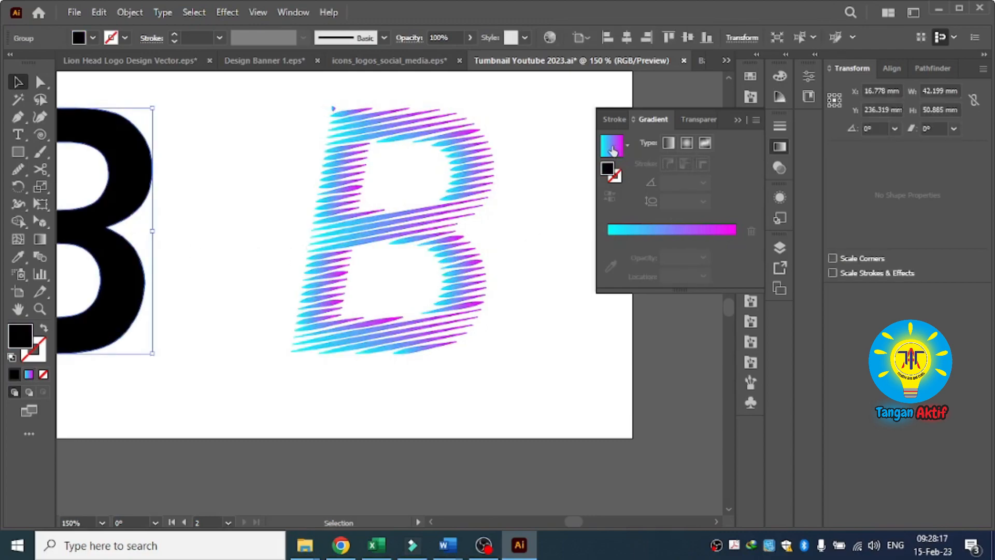
pyautogui.click(613, 149)
pyautogui.hotkey('ctrl', '-')
pyautogui.hotkey('ctrl', '-')
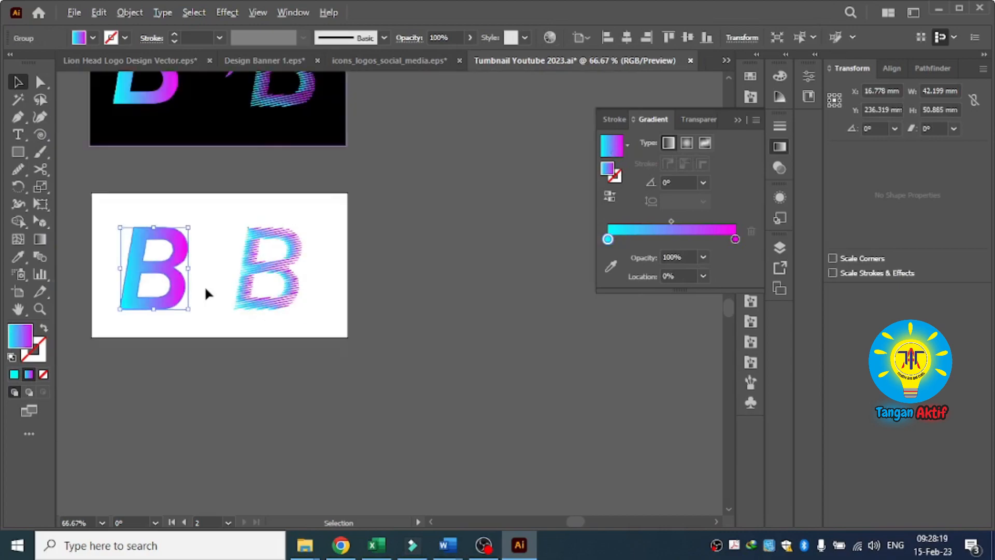
pyautogui.click(403, 313)
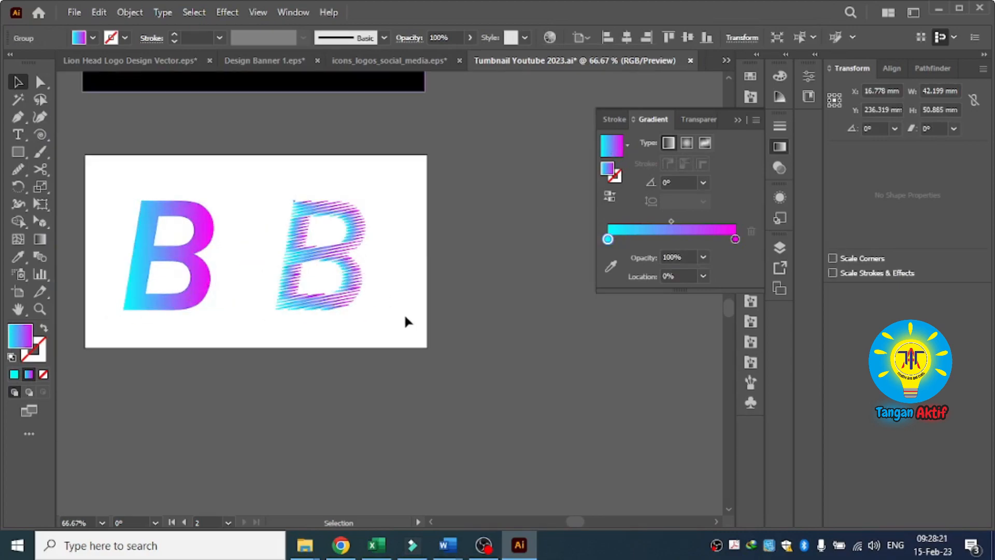
# Create a 160 by 90 mm rectangle and centre it horizontally and vertically on the artboard containing the two letters
pyautogui.click(18, 154)
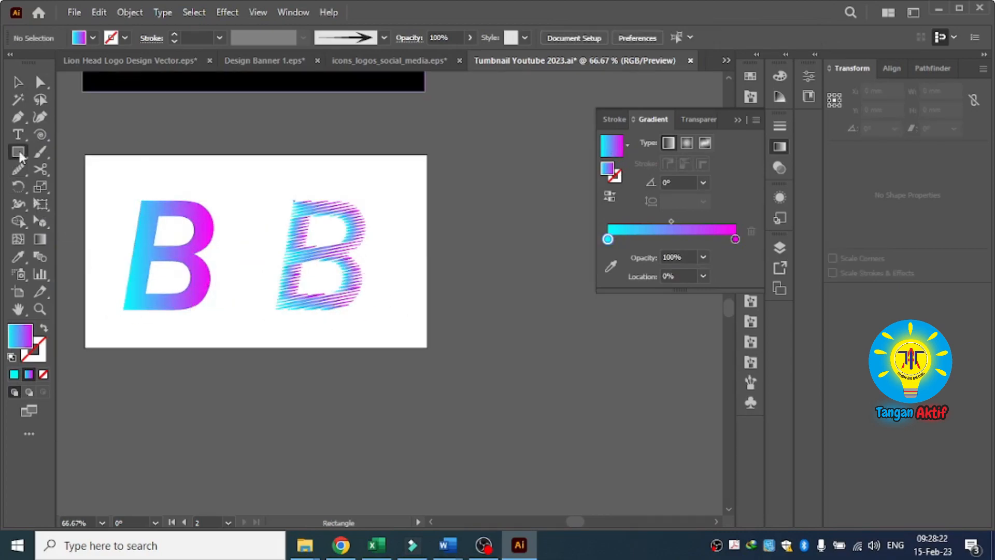
pyautogui.click(127, 147)
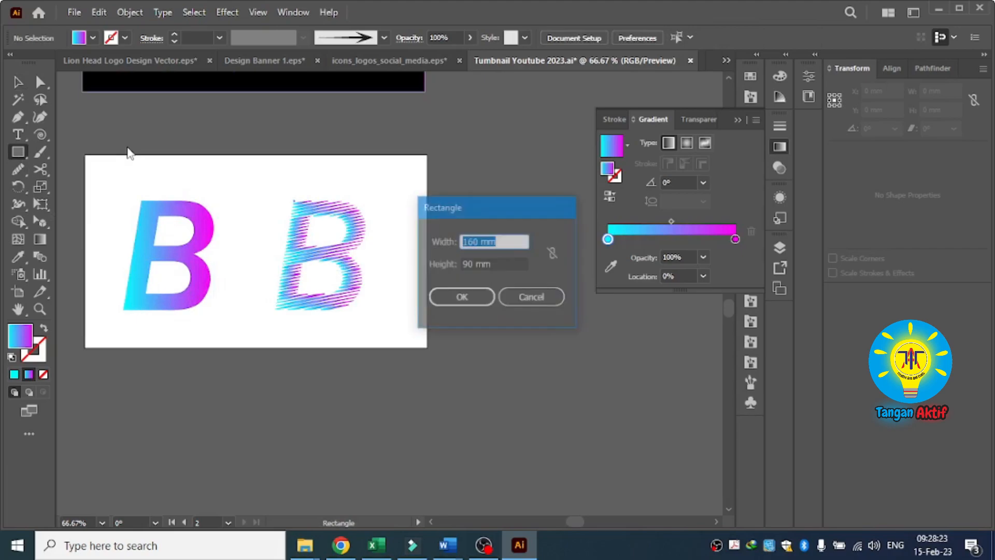
pyautogui.click(447, 304)
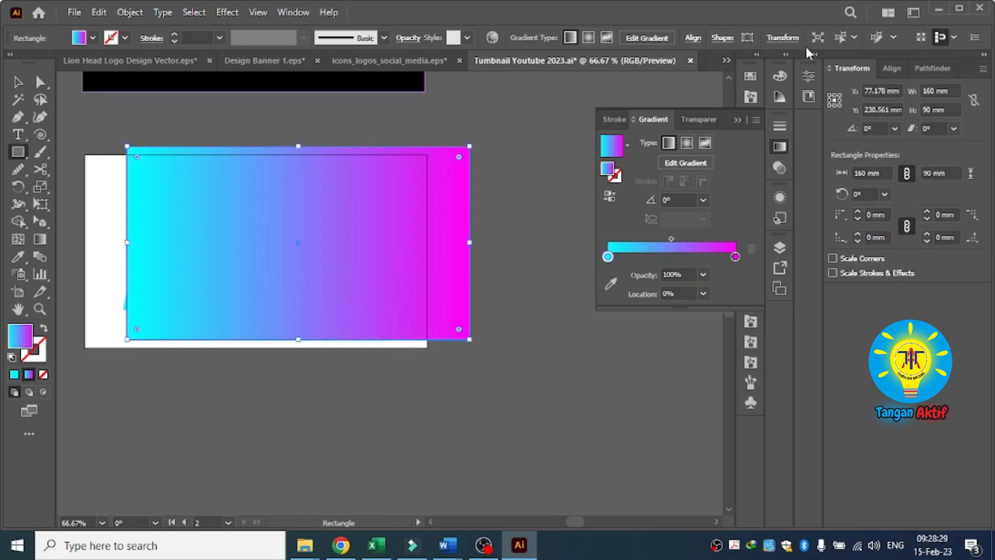
pyautogui.click(888, 69)
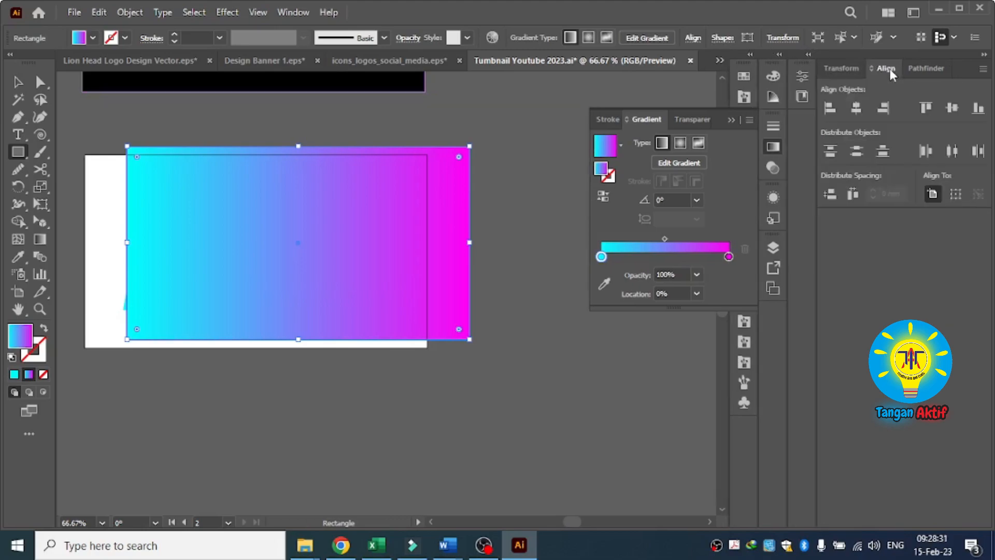
pyautogui.click(856, 109)
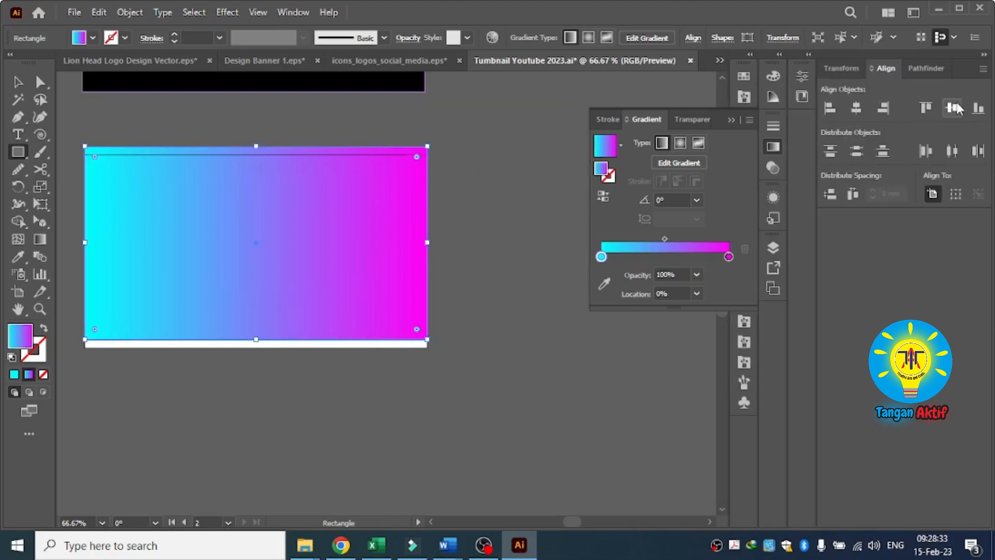
pyautogui.click(954, 107)
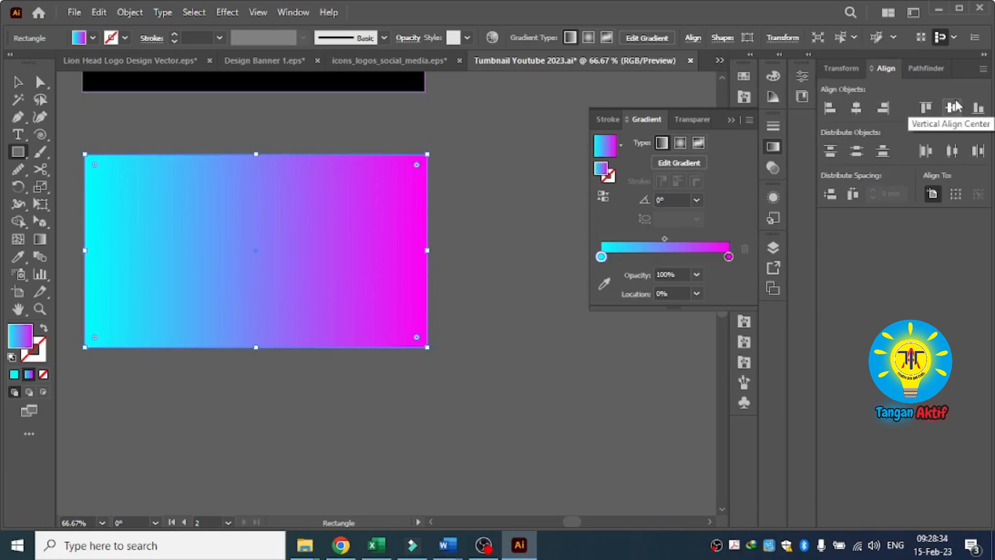
# Fill the artboard-sized rectangle with black, send it to the back behind both letters and deselect it
pyautogui.click(93, 38)
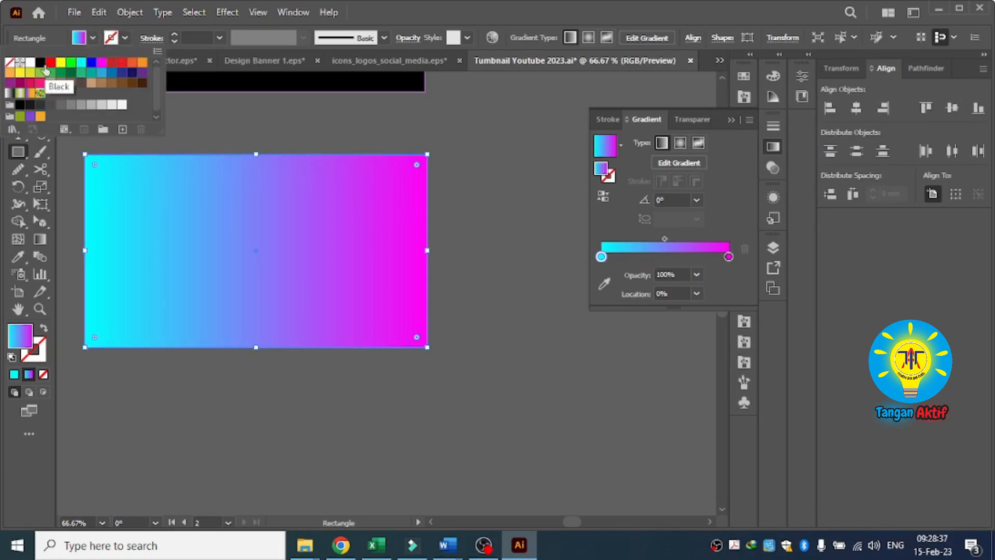
pyautogui.click(40, 63)
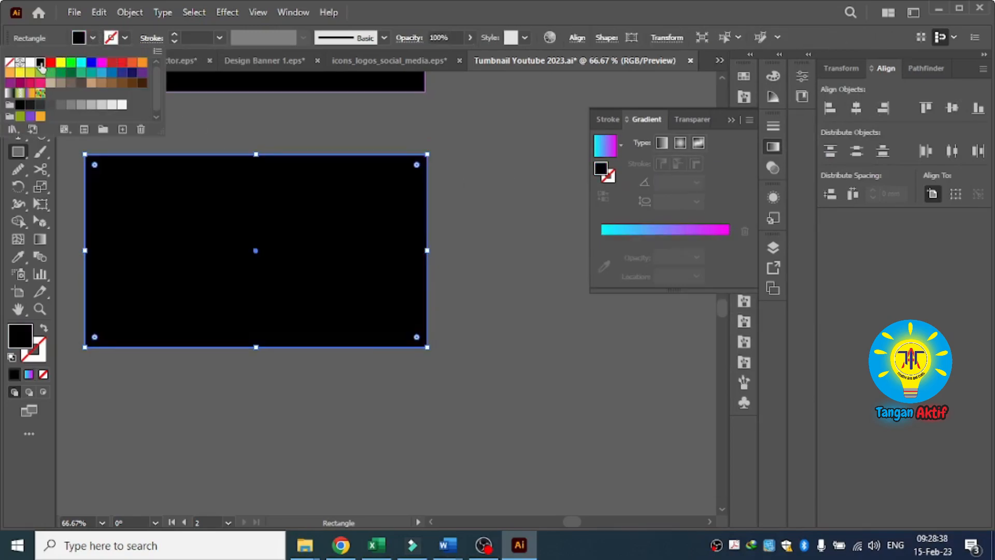
pyautogui.rightClick(228, 198)
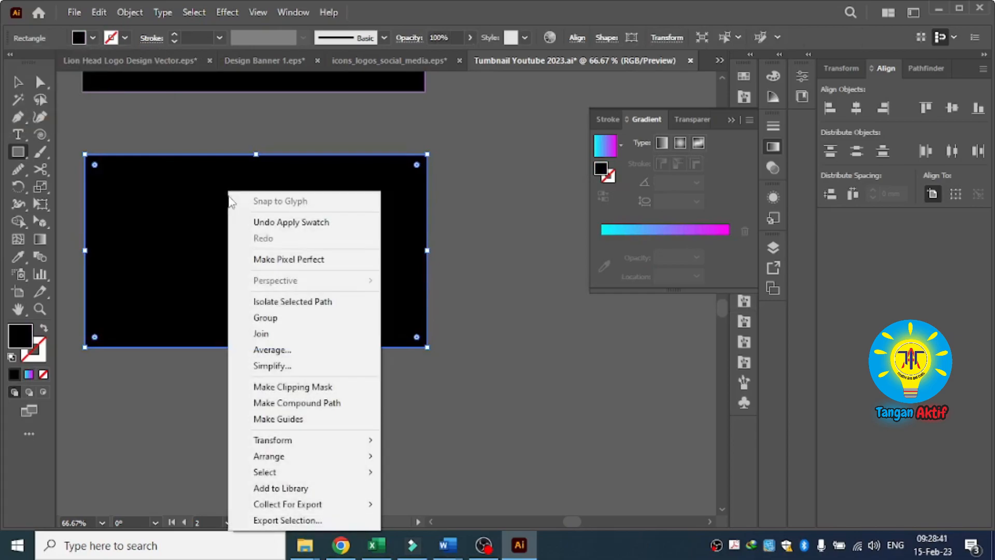
pyautogui.moveTo(333, 455)
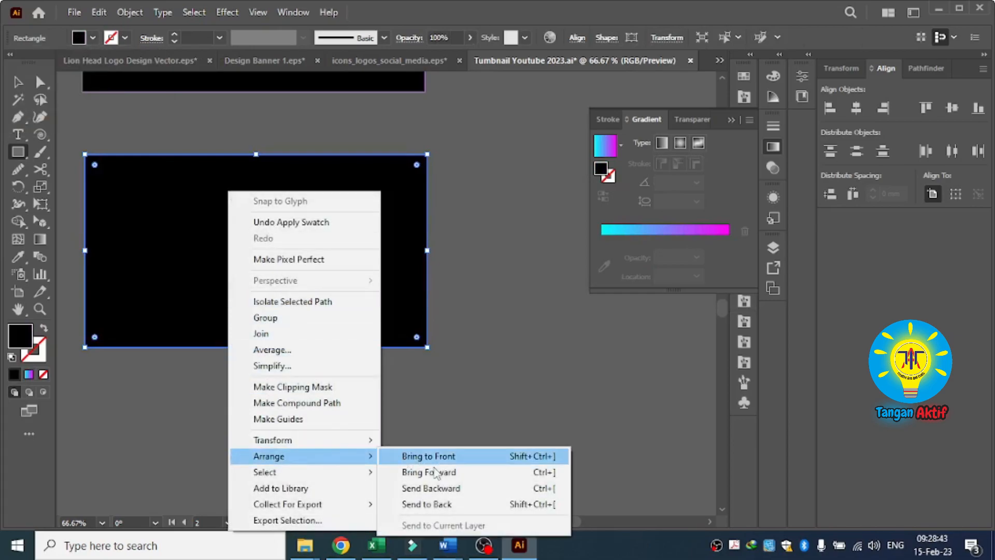
pyautogui.click(459, 506)
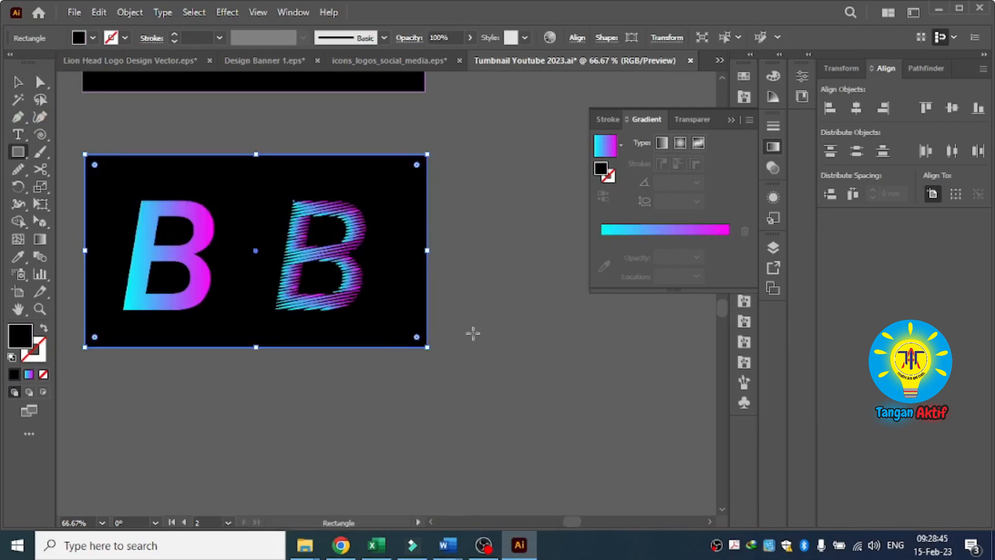
pyautogui.click(19, 81)
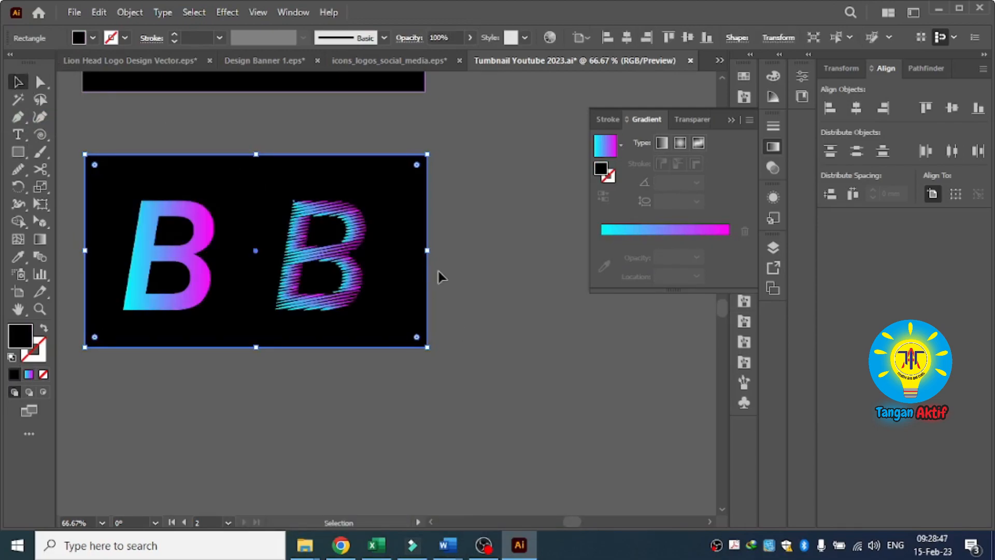
pyautogui.click(474, 284)
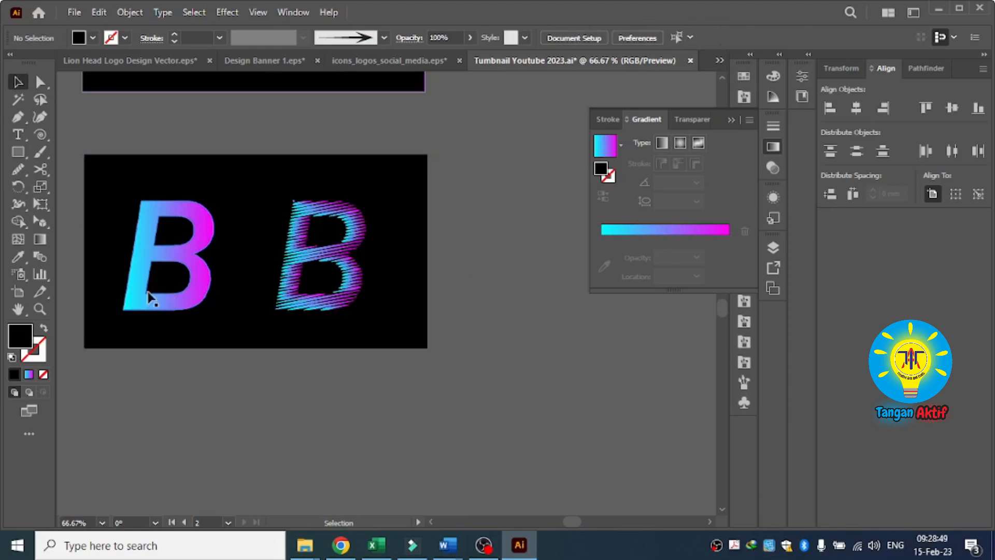
pyautogui.scroll(5, 145, 265)
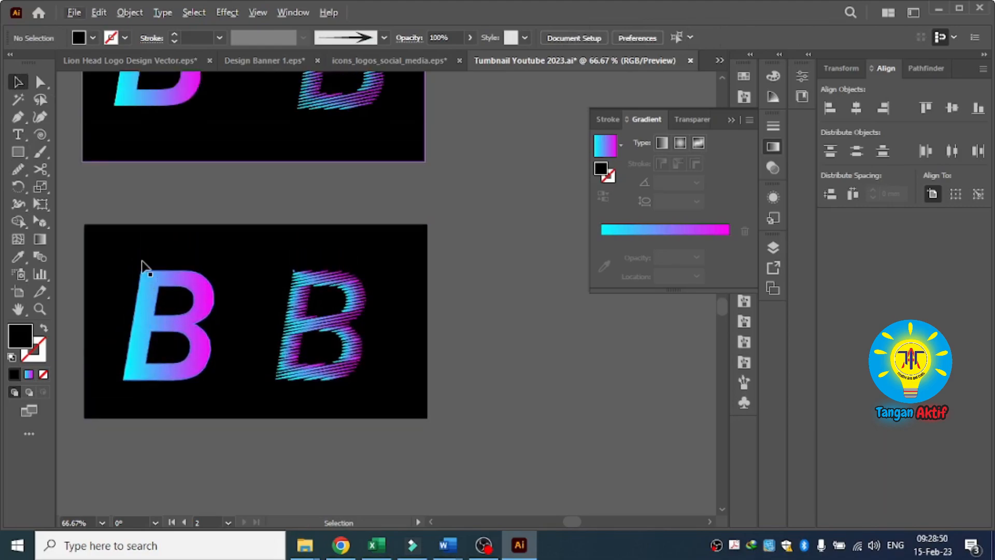
pyautogui.scroll(2, 144, 267)
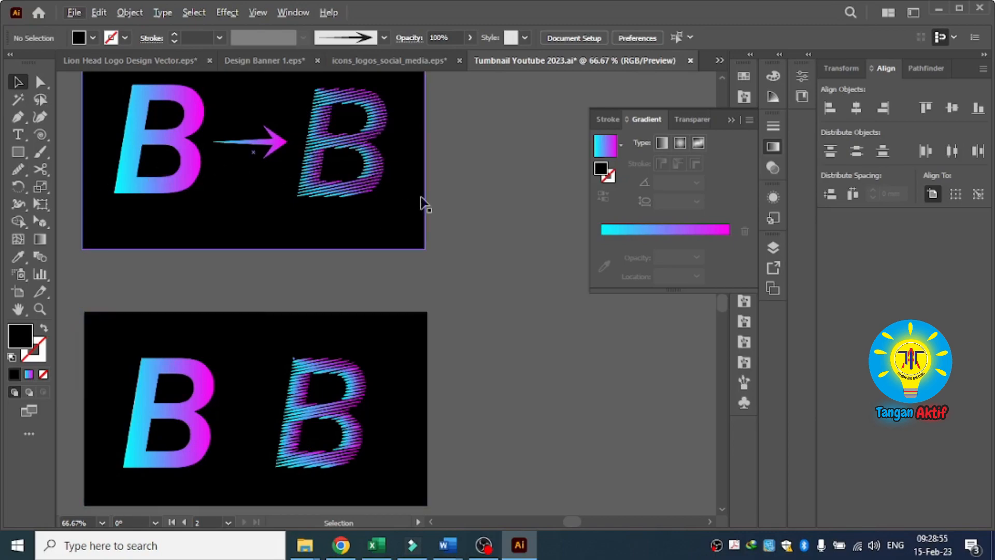
pyautogui.scroll(1, 306, 347)
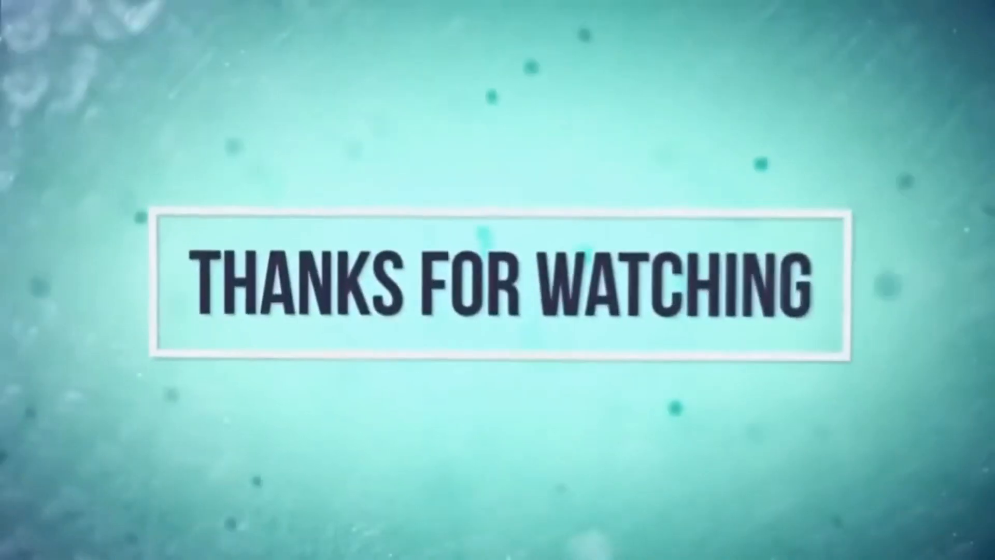